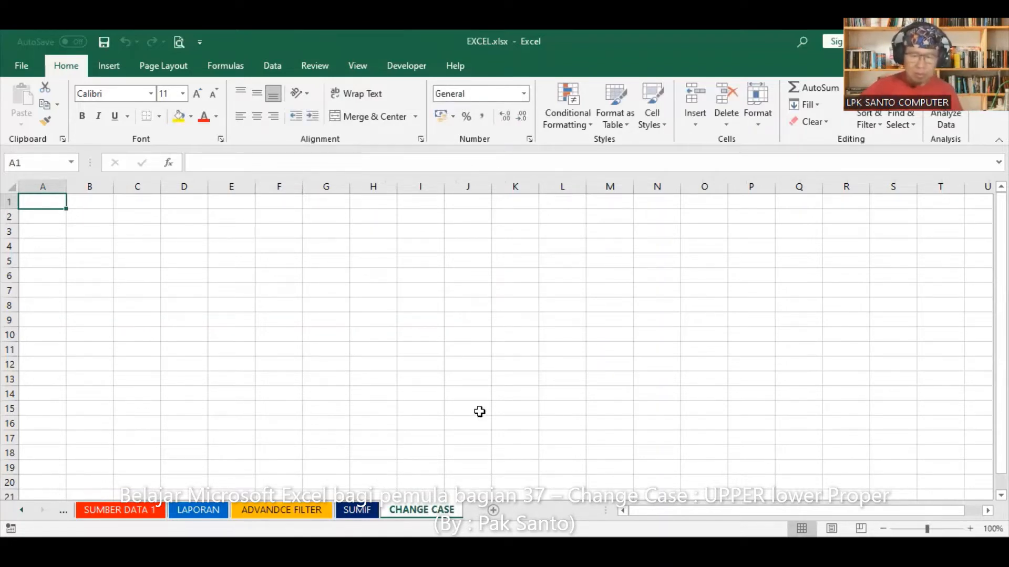
right_click(434, 513)
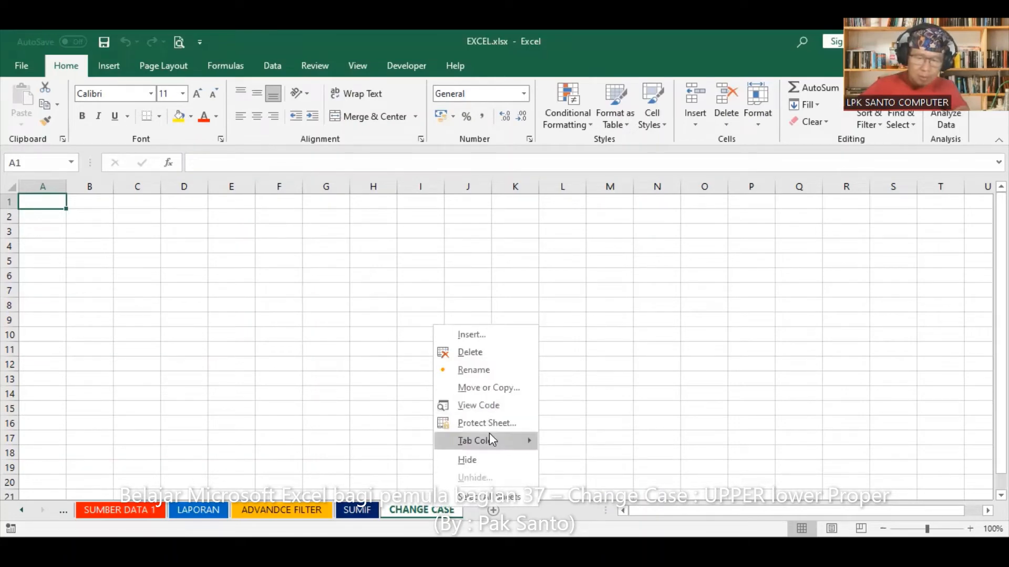
mouse_move(494, 446)
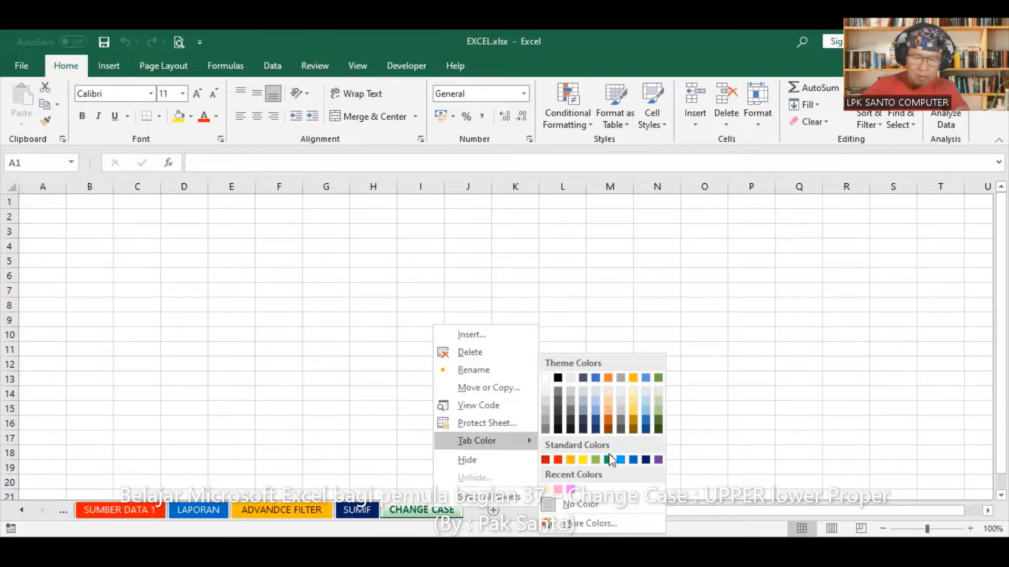
left_click(344, 282)
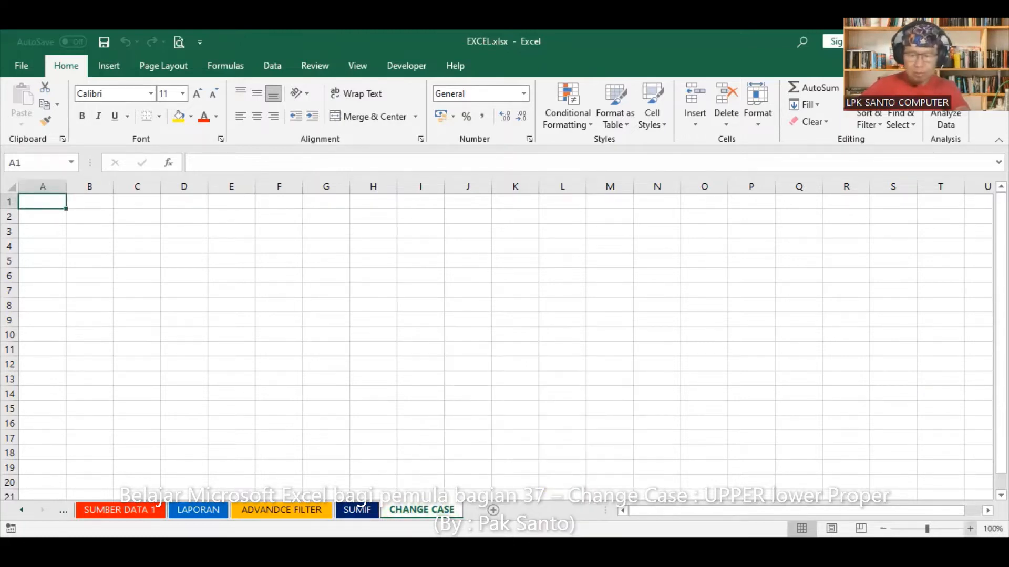
Enter the lowercase item names beras, gula and kopi in cells E6 to E8 of the CHANGE CASE sheet
left_click(970, 529)
left_click(970, 528)
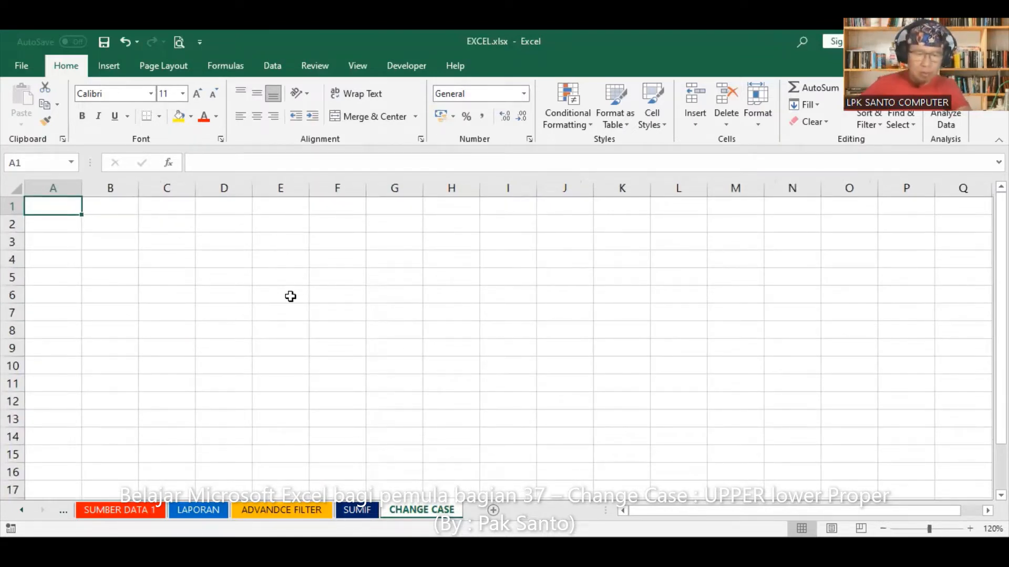
scroll(286, 294, "down", 1)
left_click(281, 240)
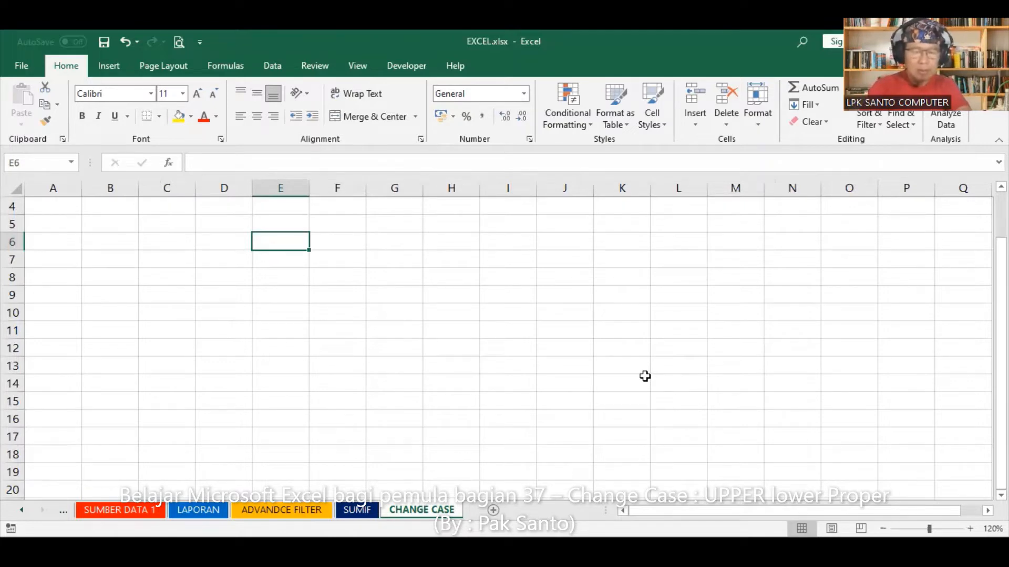
type("beras")
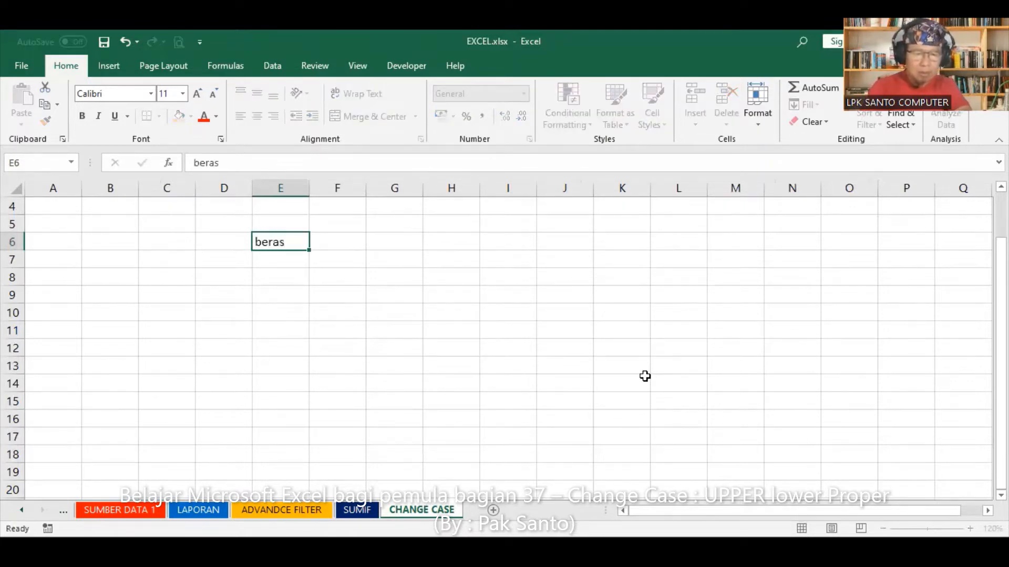
key("Return")
type("gula")
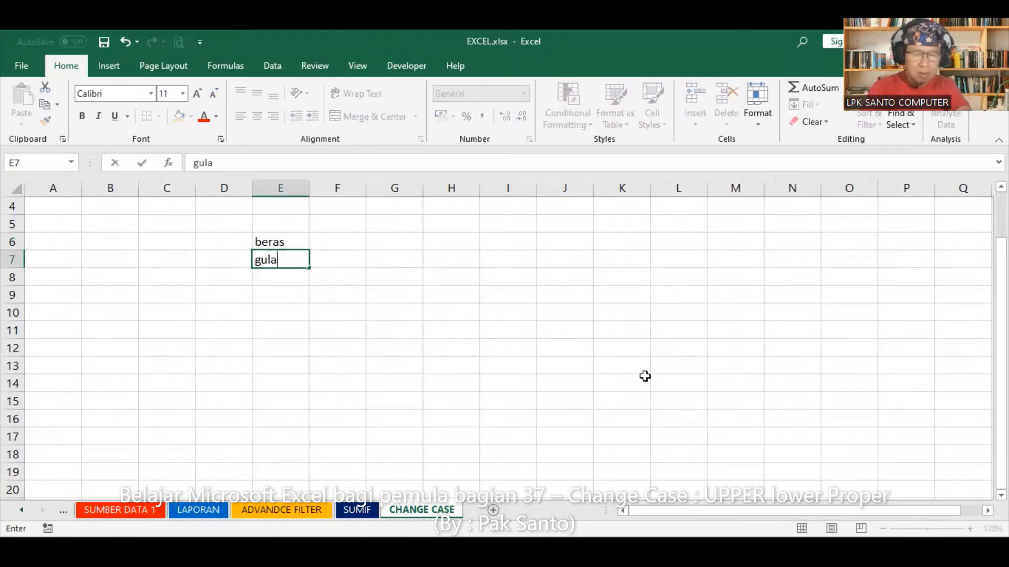
key("Return")
type("kopi")
key("Return")
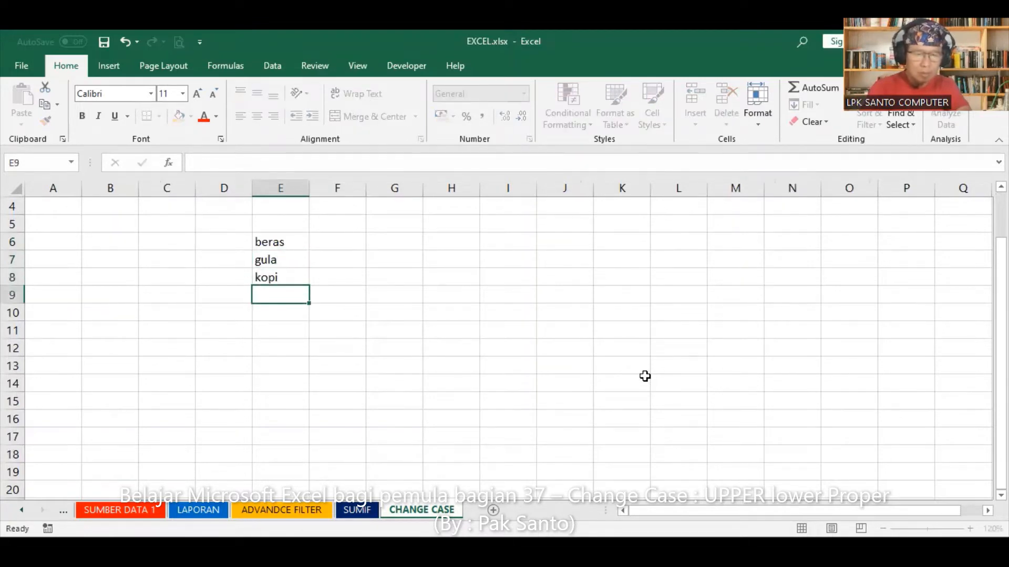
Continue the item list with minyak, telur, coklat and tepung in cells E9 to E12
type("minyak")
key("Return")
type("t")
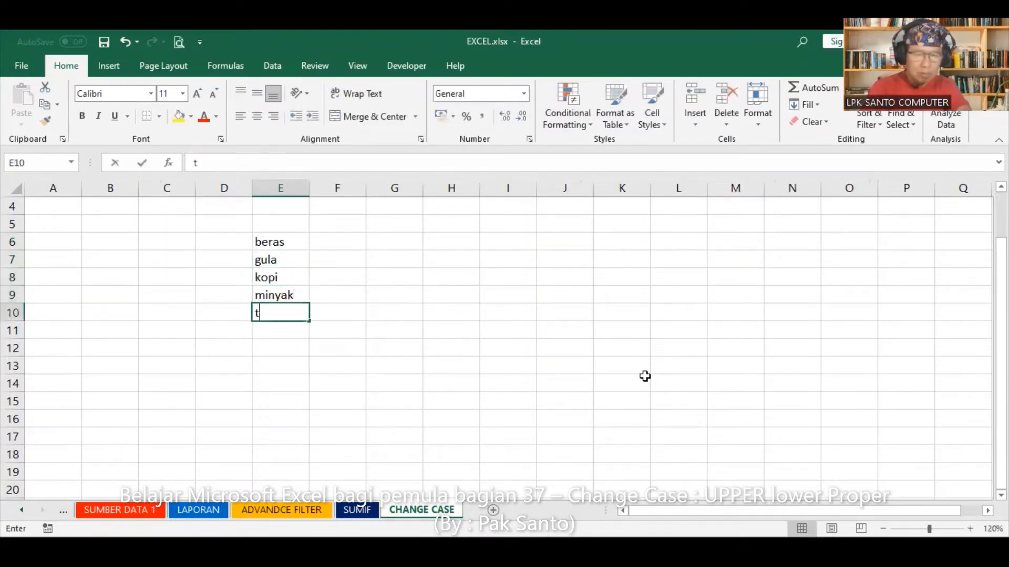
type("elur")
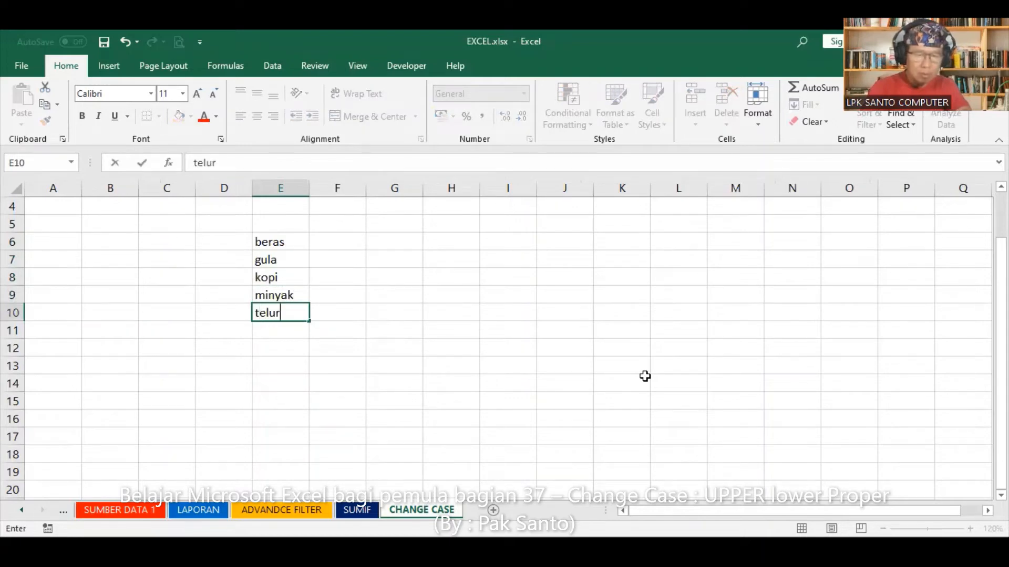
key("Return")
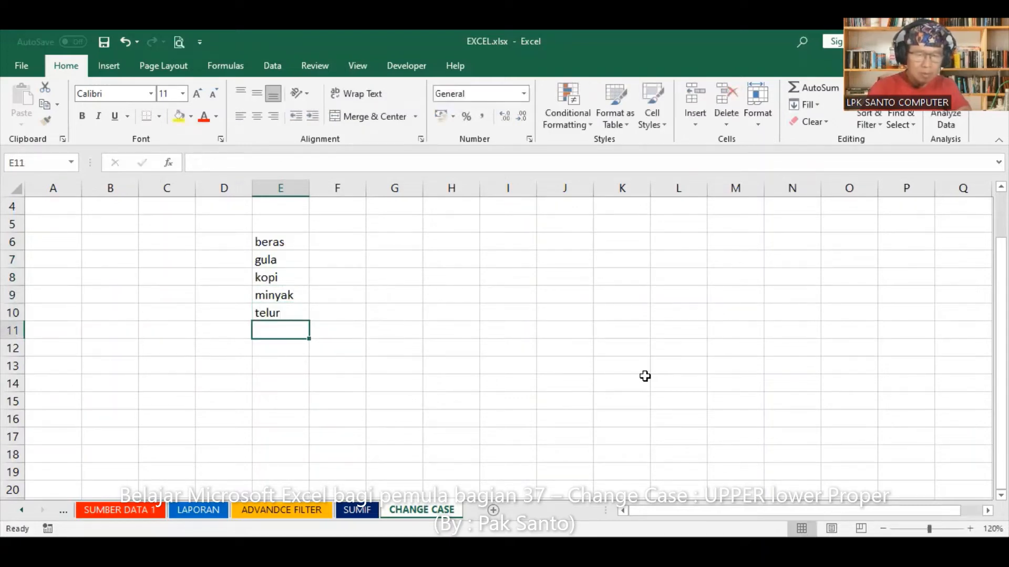
type("coklat")
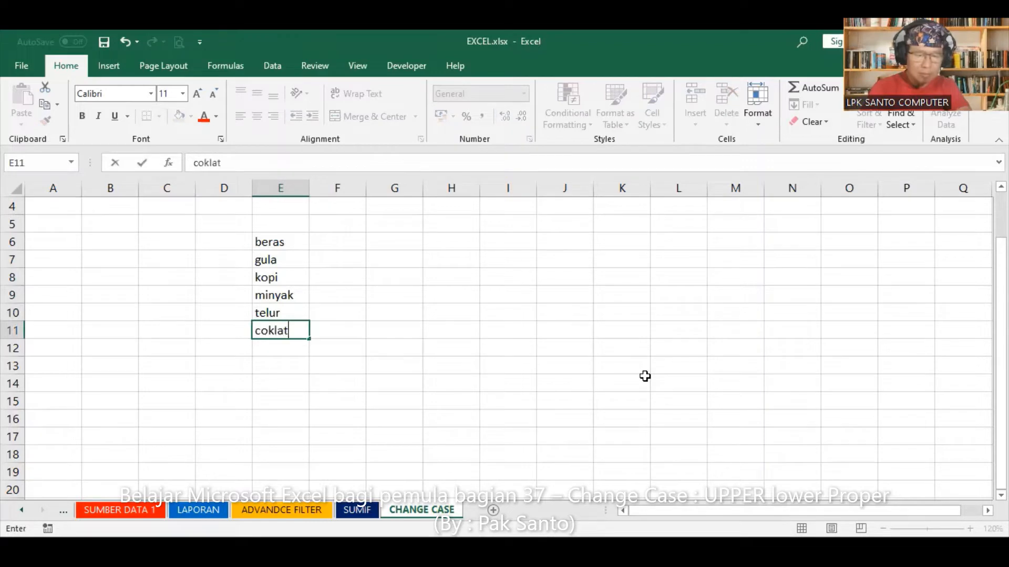
key("Return")
type("tepung")
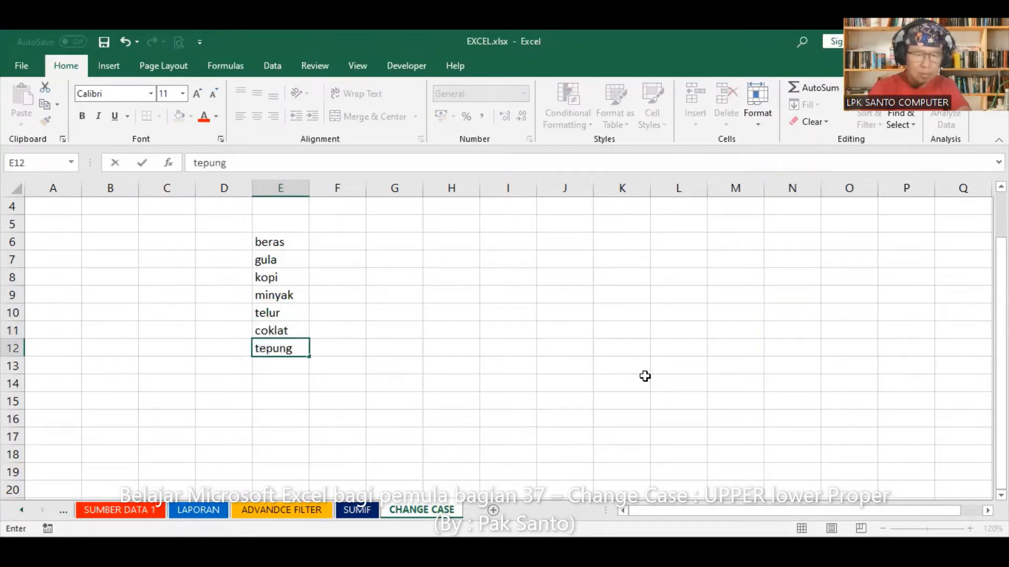
key("Return")
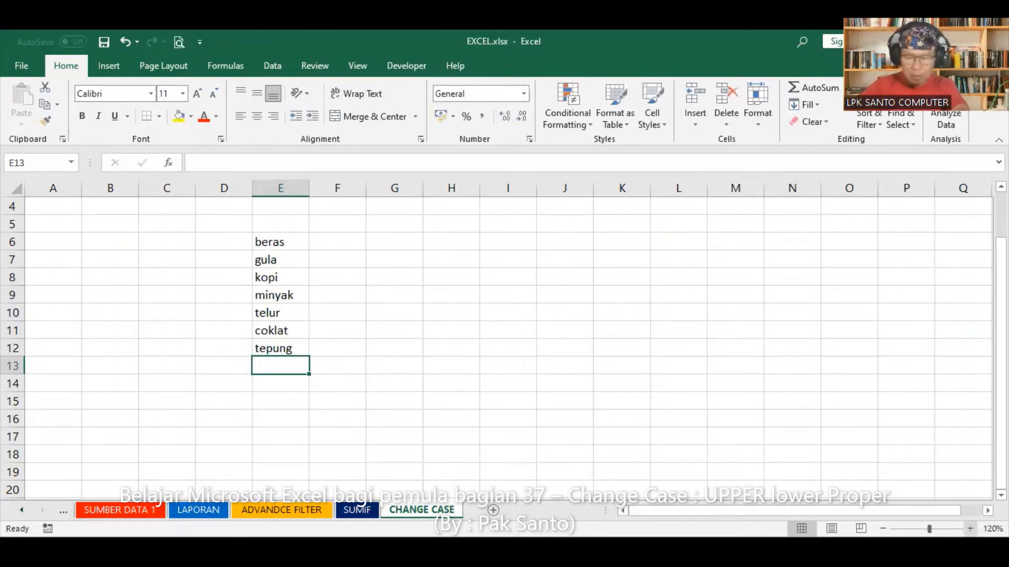
Insert the UPPER function in cell F6, using cell E6 as its text argument
left_click(971, 528)
left_click(971, 529)
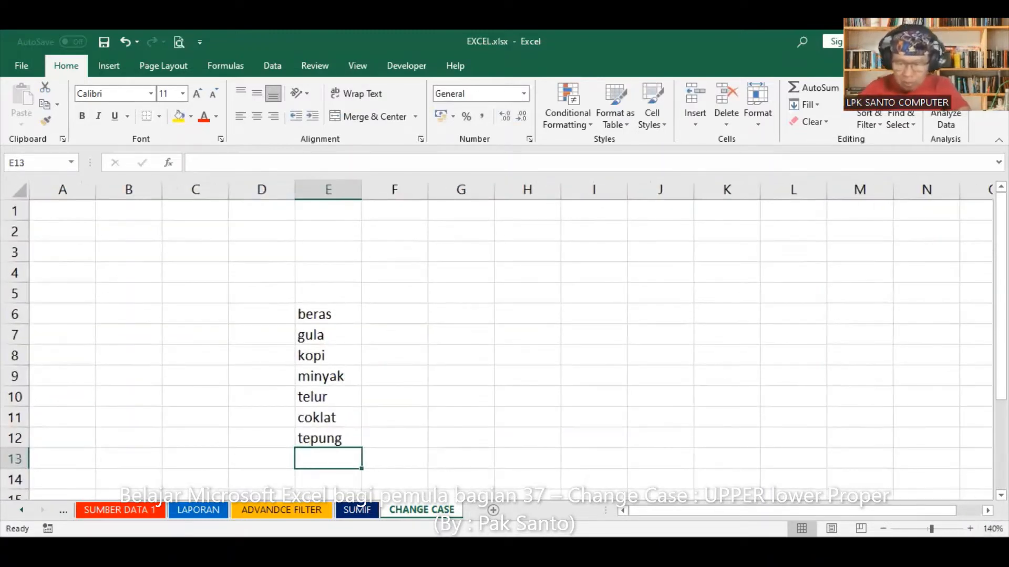
left_click(970, 529)
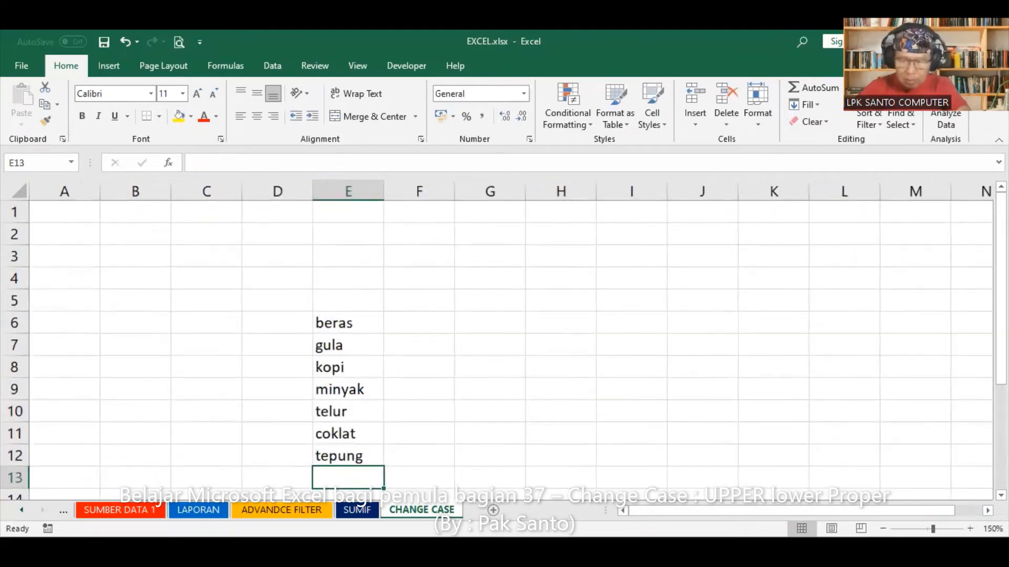
scroll(838, 489, "down", 2)
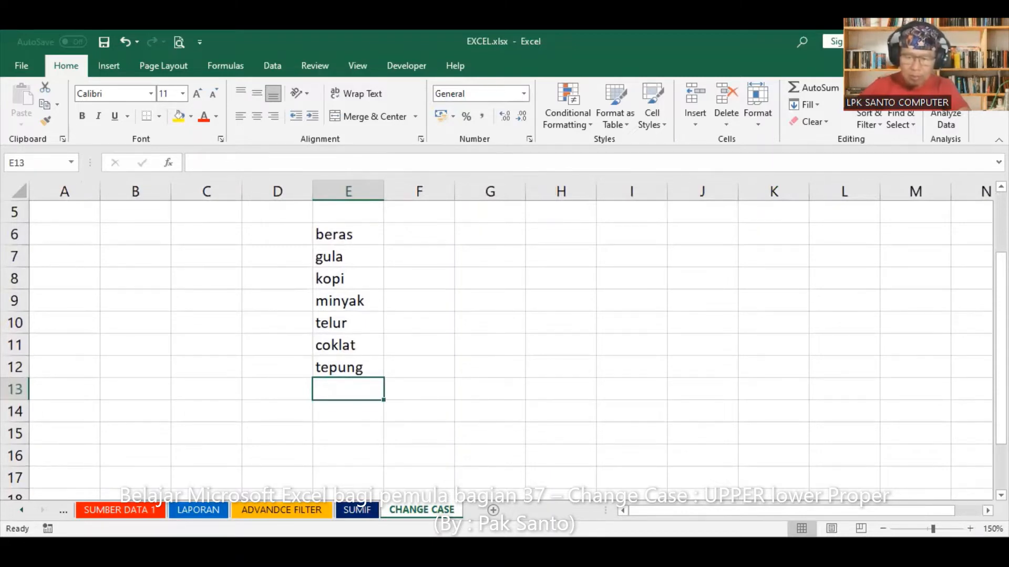
scroll(413, 315, "right", 1)
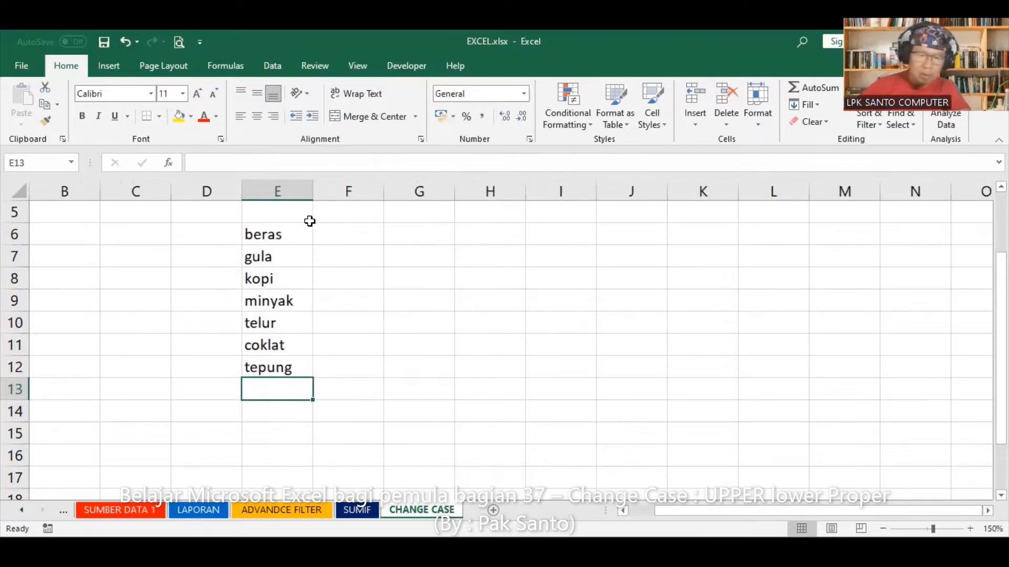
left_click(347, 237)
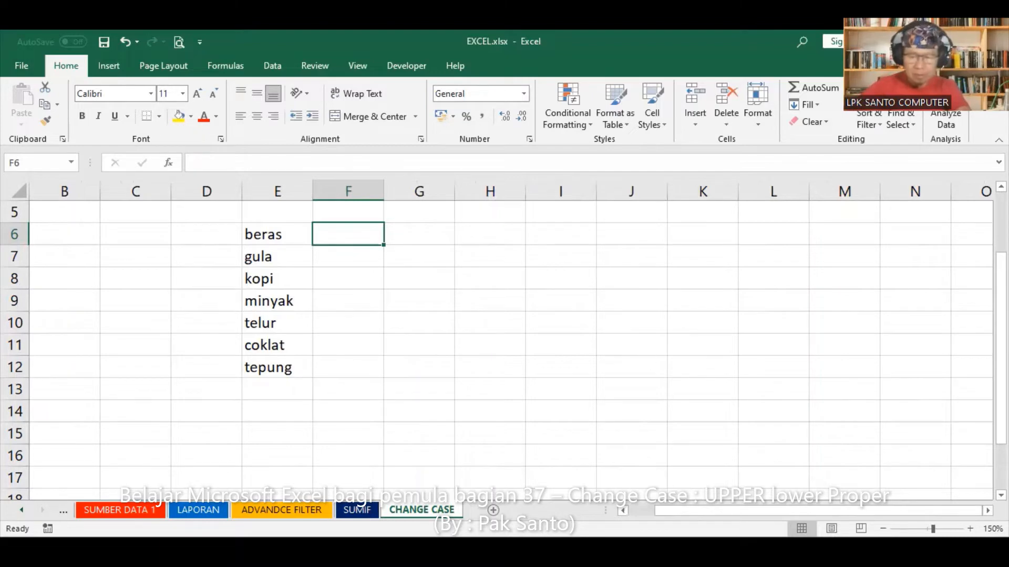
scroll(241, 252, "right", 3)
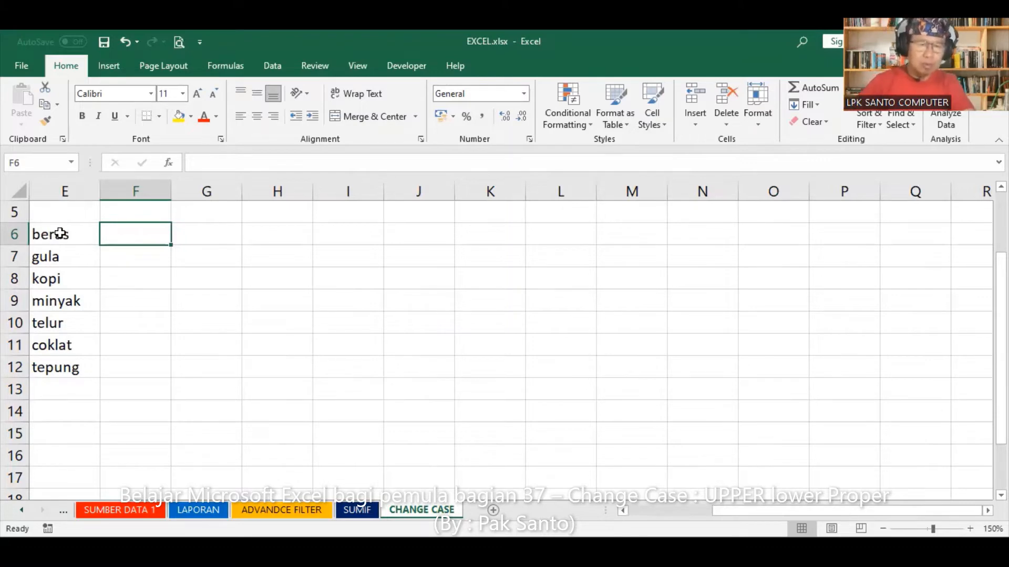
left_click(168, 162)
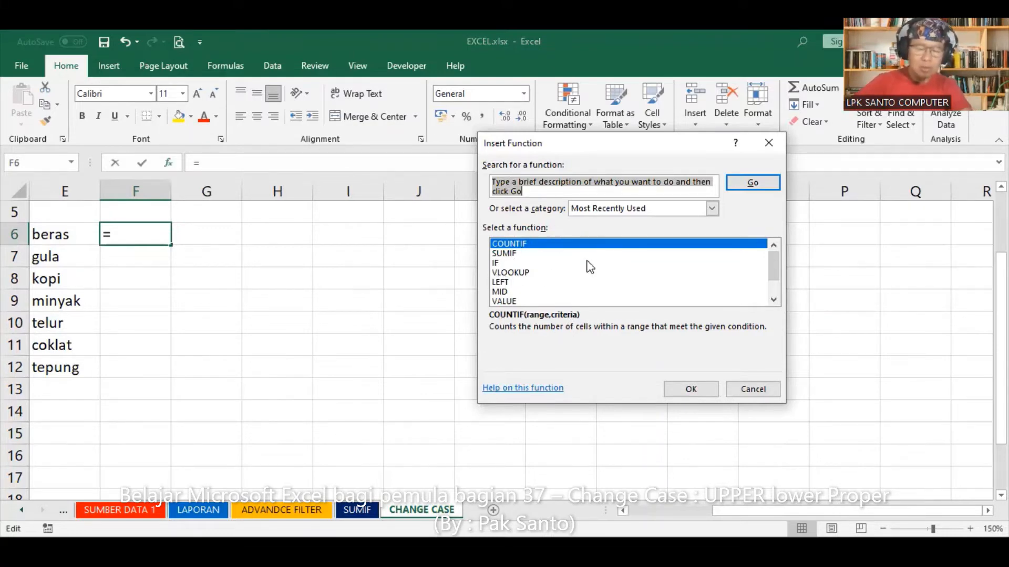
type("upper")
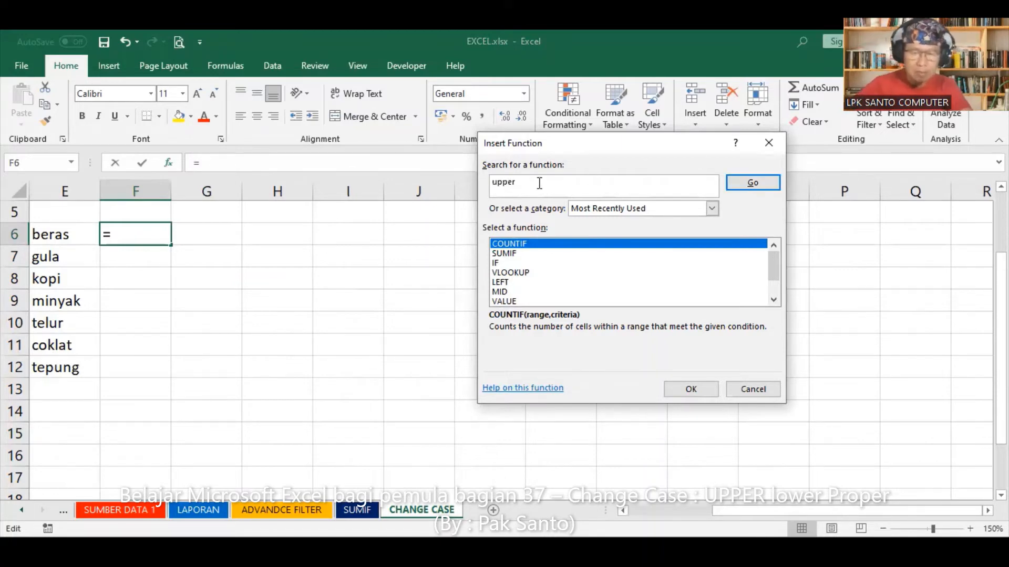
left_click(768, 184)
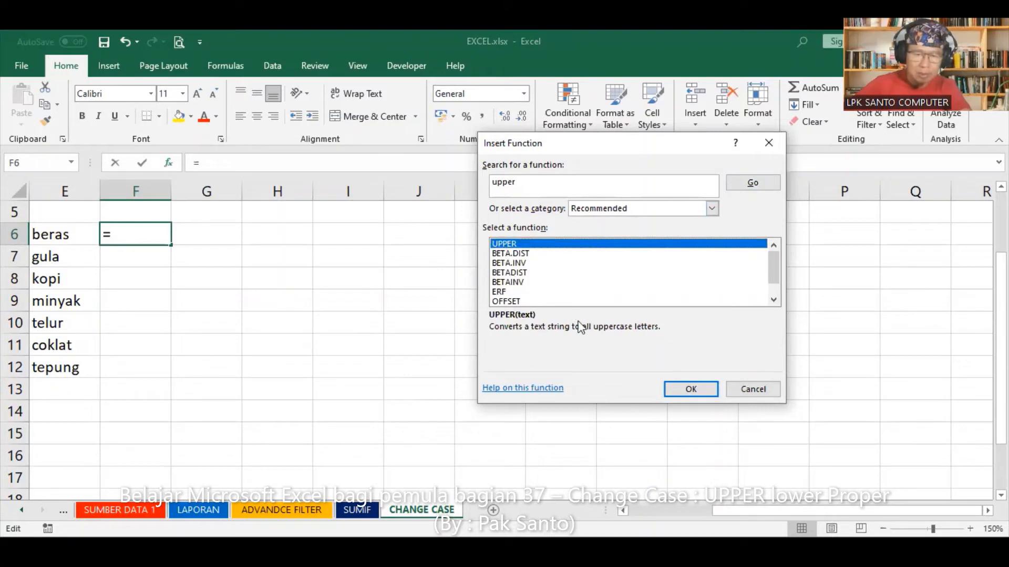
left_click(684, 393)
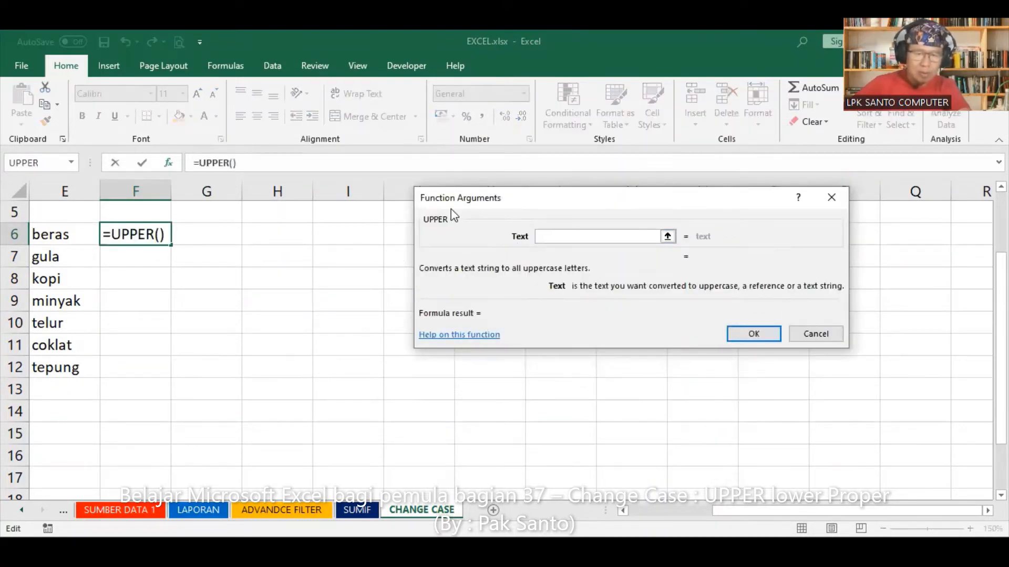
left_click_drag(452, 199, 364, 249)
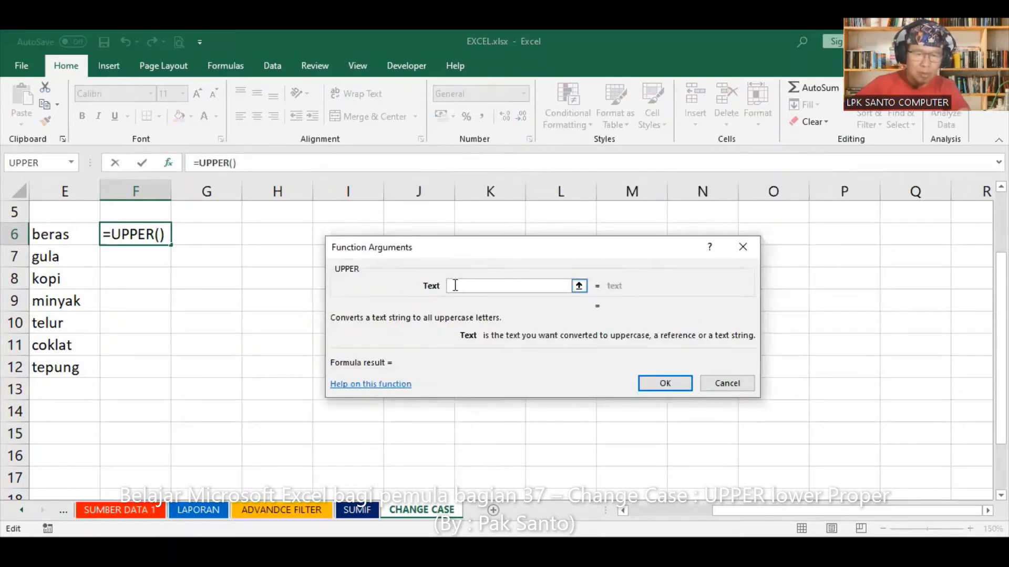
left_click(57, 237)
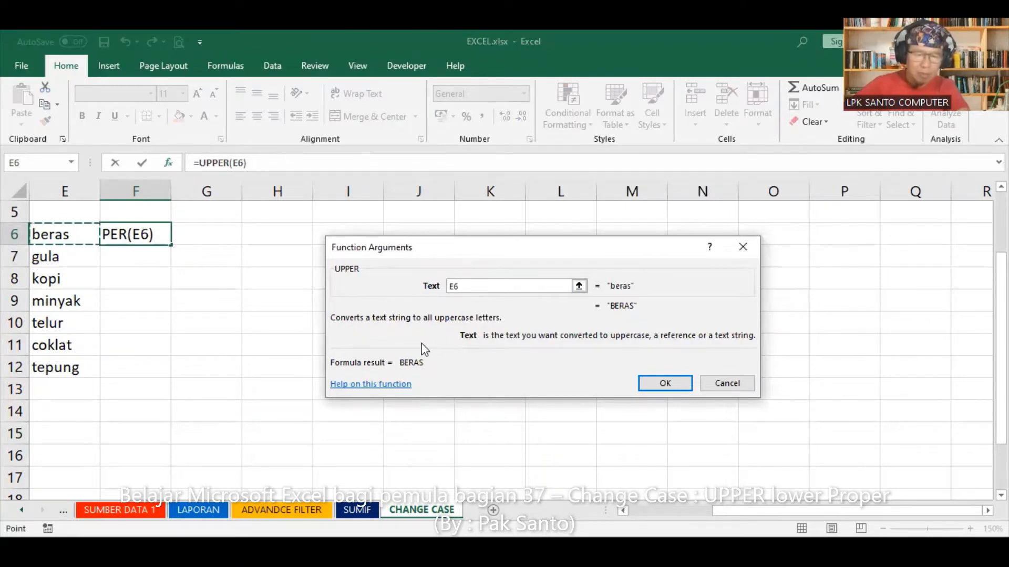
left_click(662, 382)
Fill the UPPER formula from F6 down to F12 and format the filled cells in red bold text
double_click(170, 246)
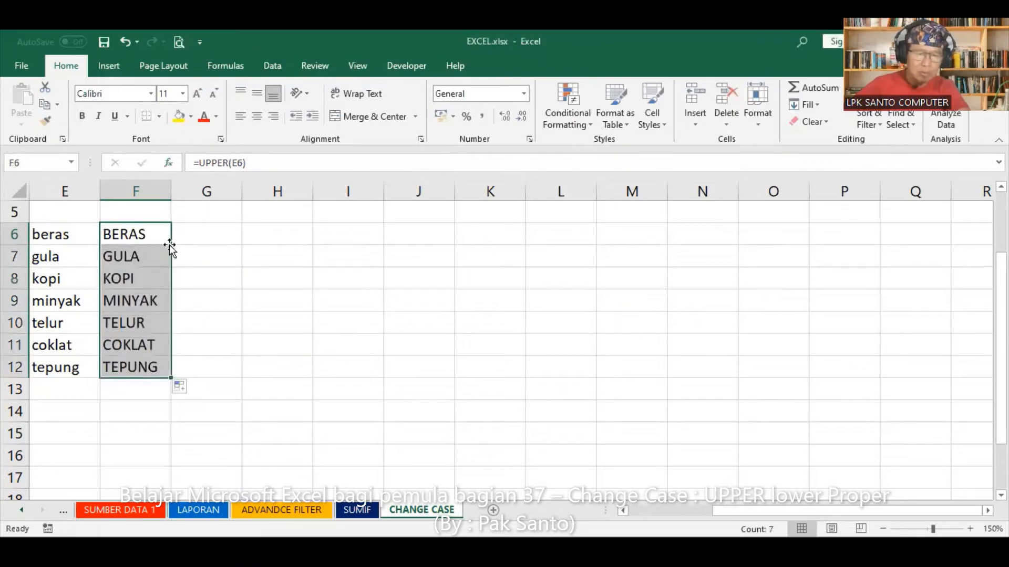
left_click(203, 117)
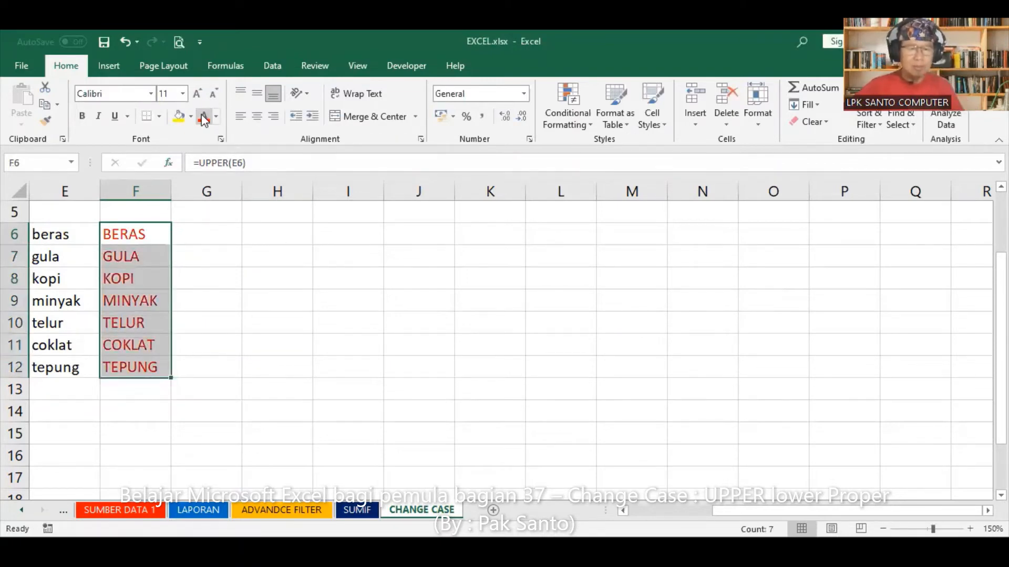
left_click(81, 118)
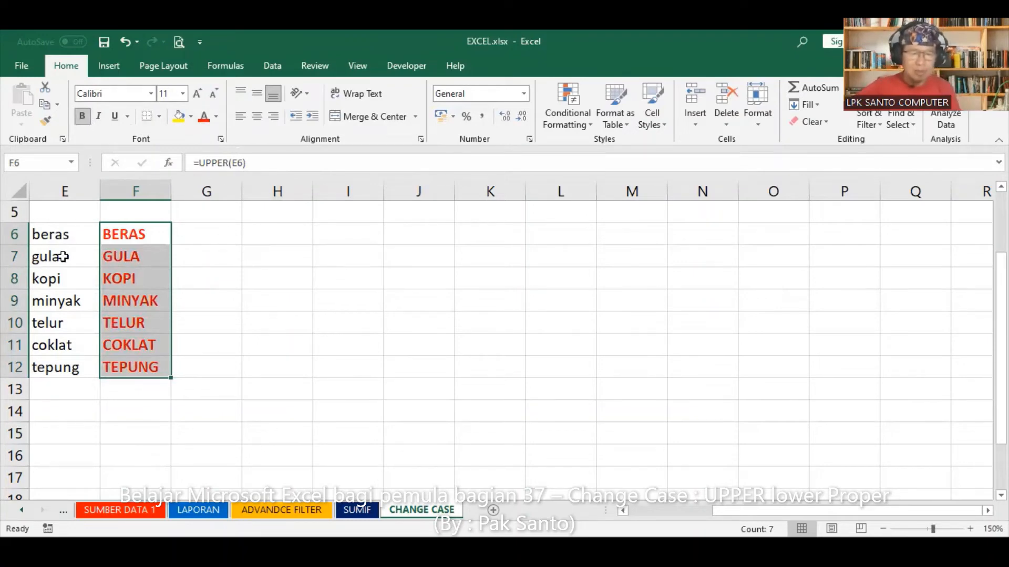
Insert the PROPER function in cell G6, using cell E6 as its text argument
left_click(204, 234)
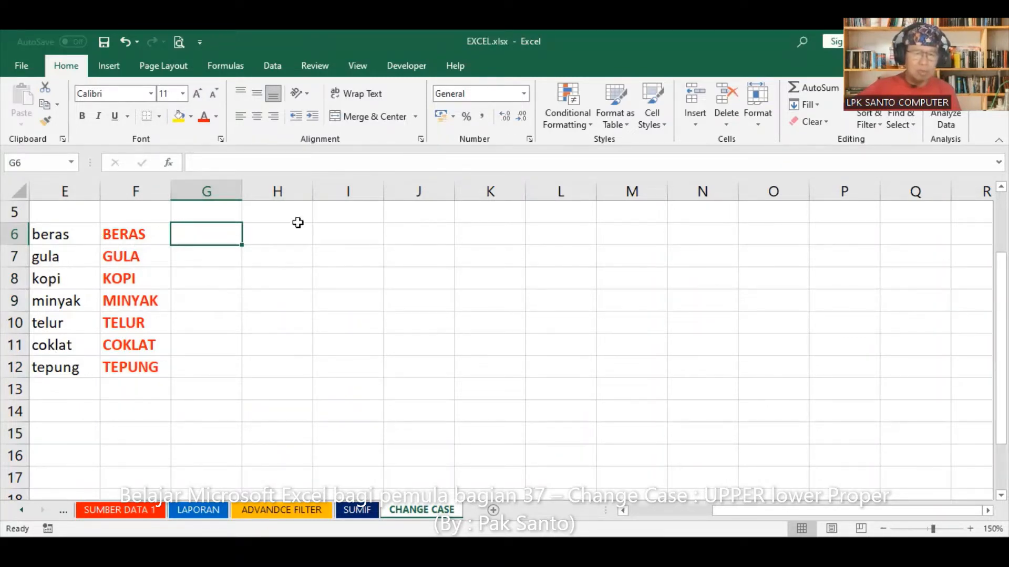
left_click(168, 163)
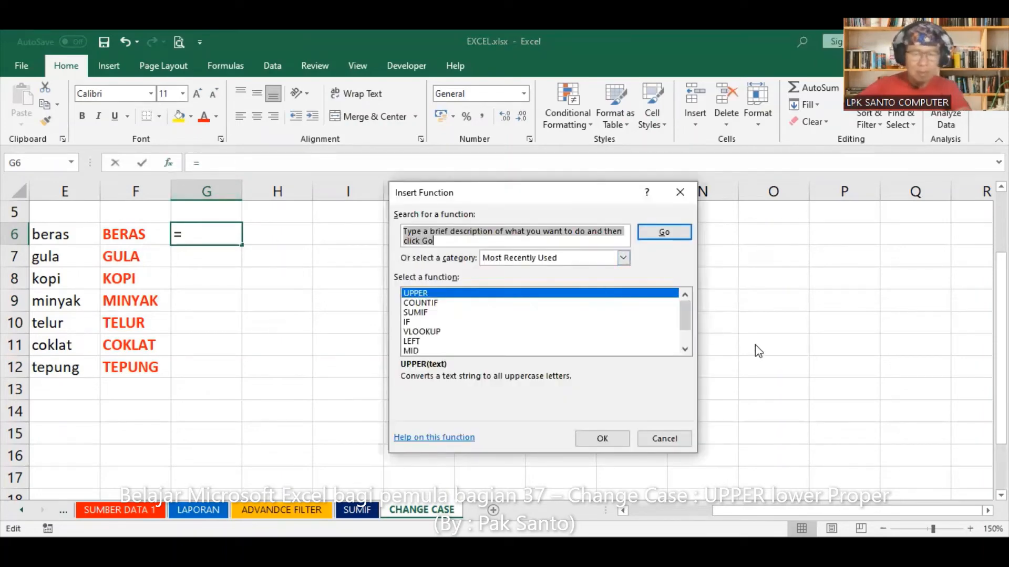
type("proper")
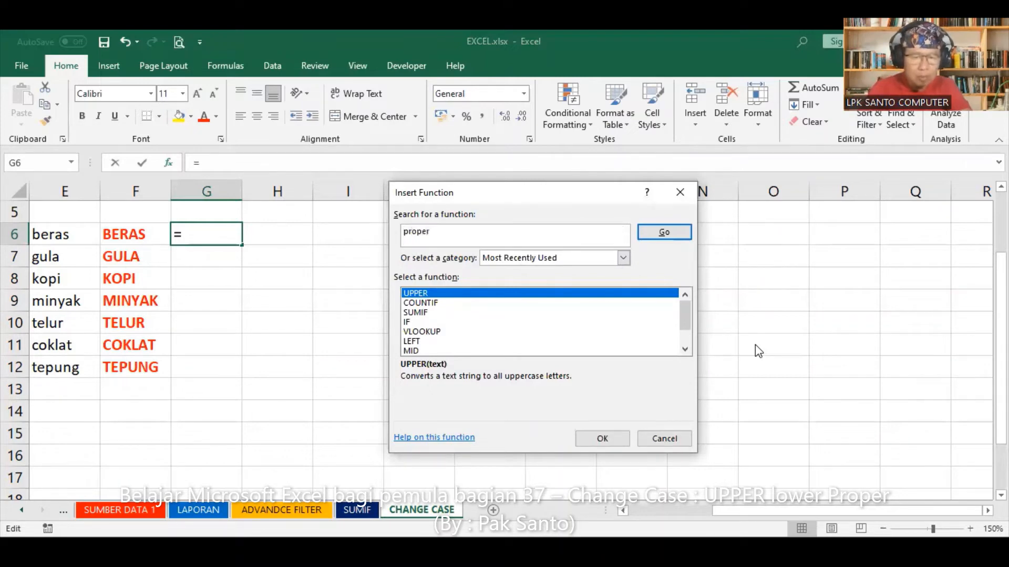
key("Return")
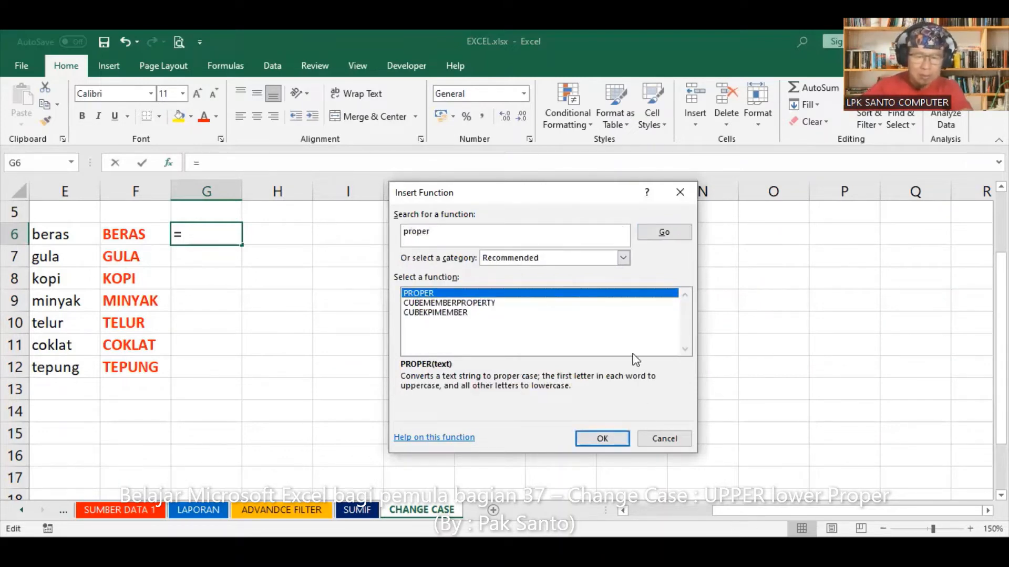
key("Return")
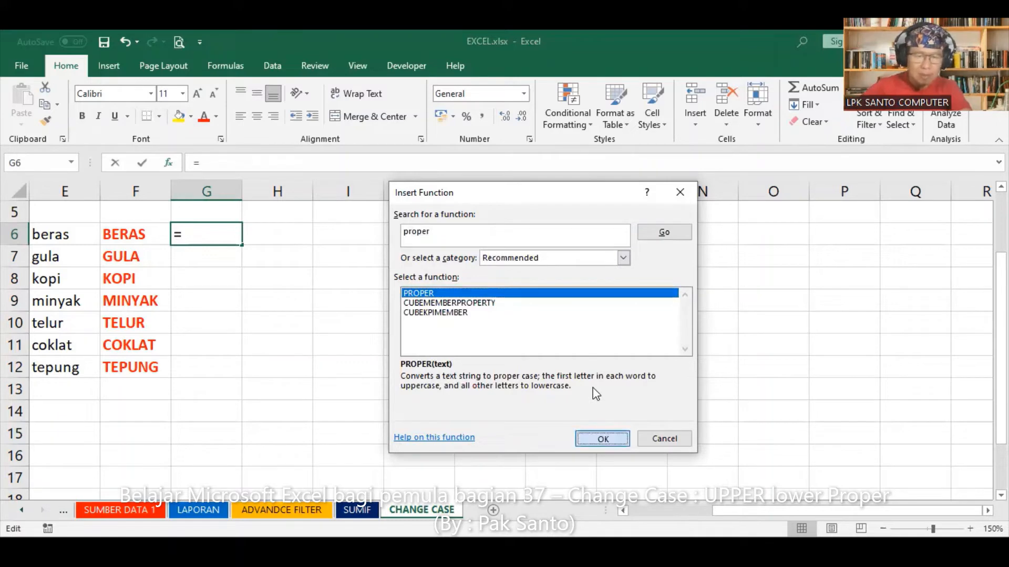
left_click(63, 234)
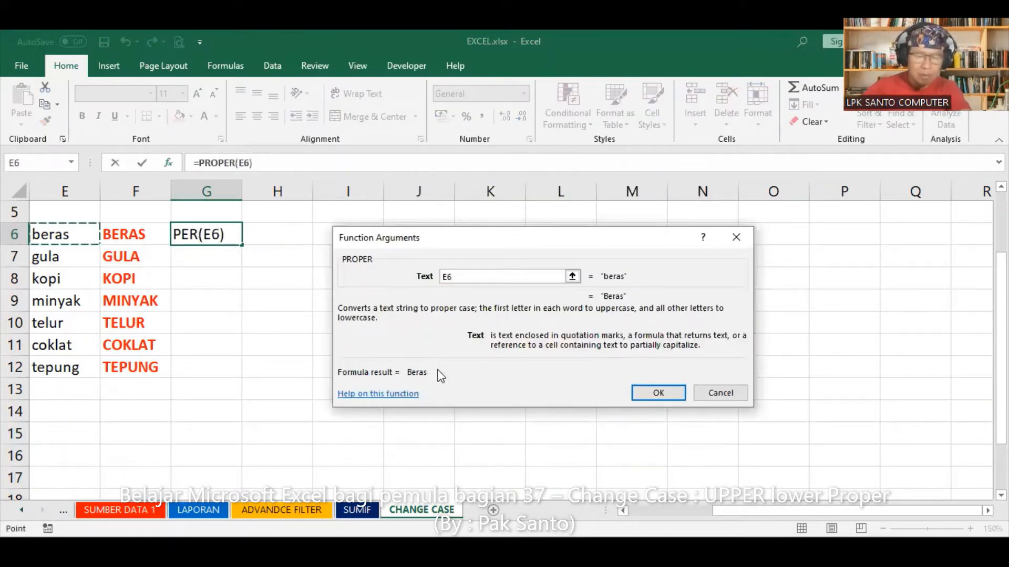
left_click(658, 394)
Fill the PROPER formula from G6 down to G12 and format the filled cells in blue bold text
double_click(241, 244)
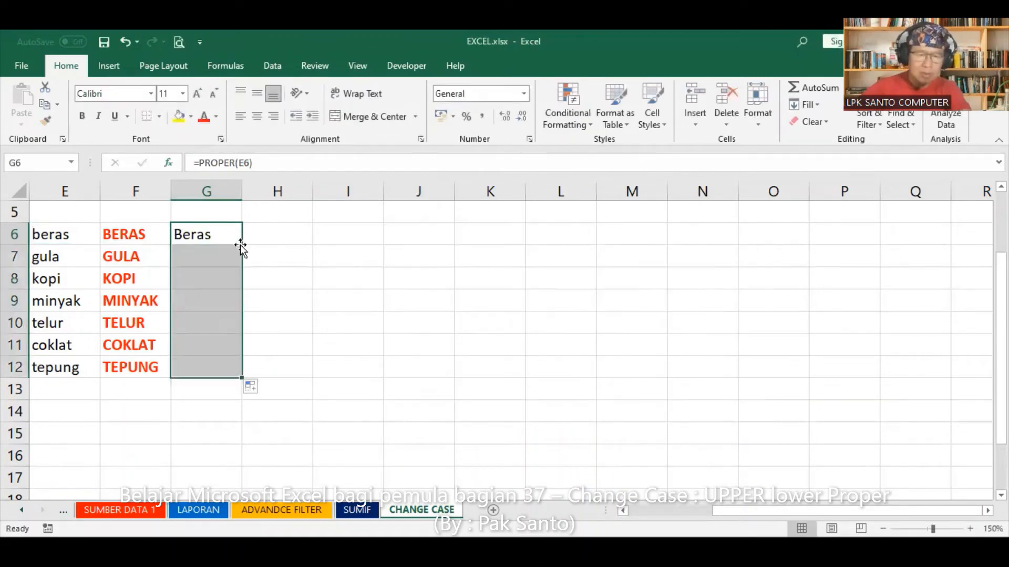
left_click(216, 116)
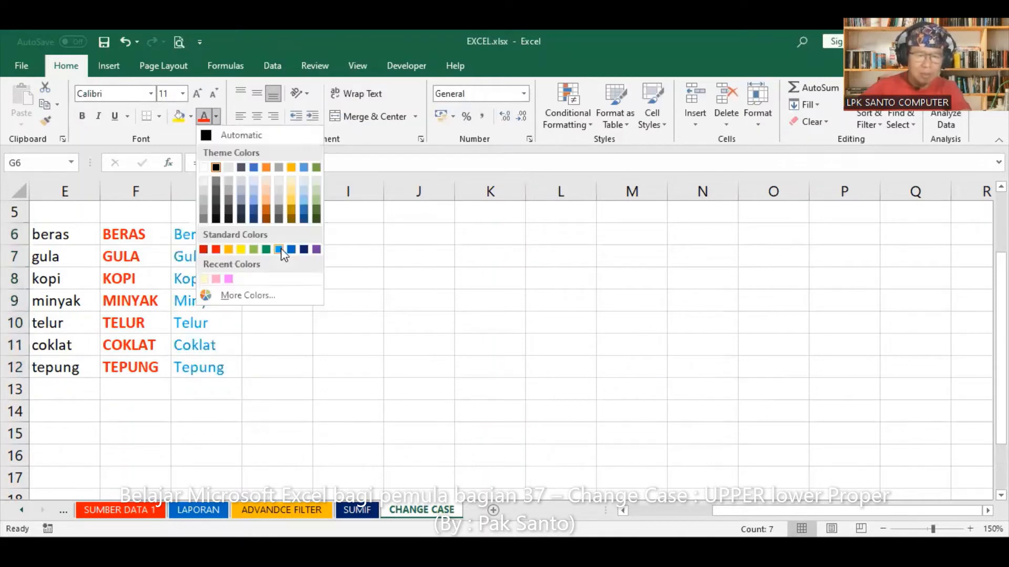
left_click(291, 249)
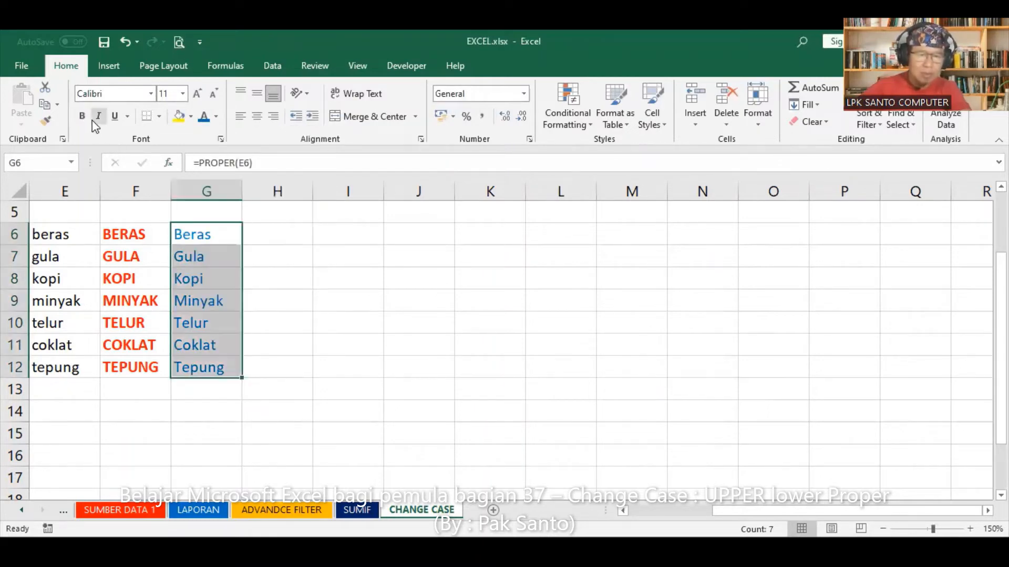
left_click(82, 116)
left_click(334, 266)
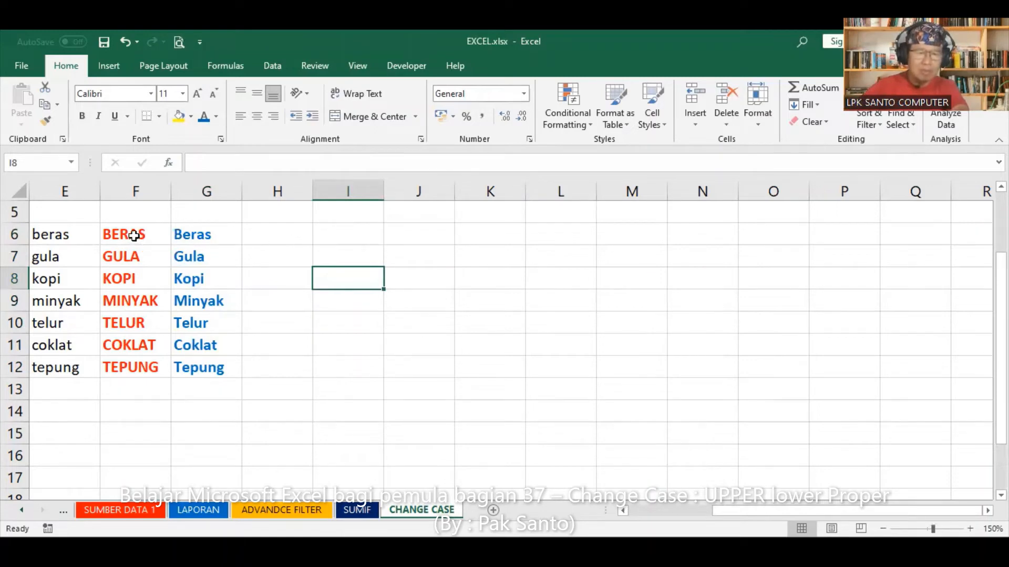
Copy the uppercase item names in F6:F12 and paste them starting at cell J6
left_click_drag(136, 238, 145, 366)
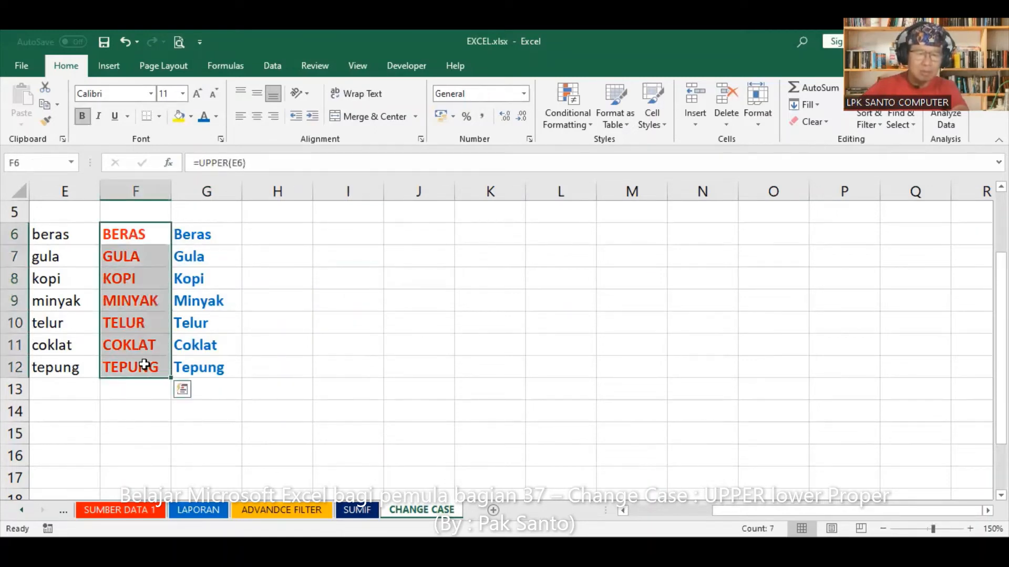
left_click(45, 105)
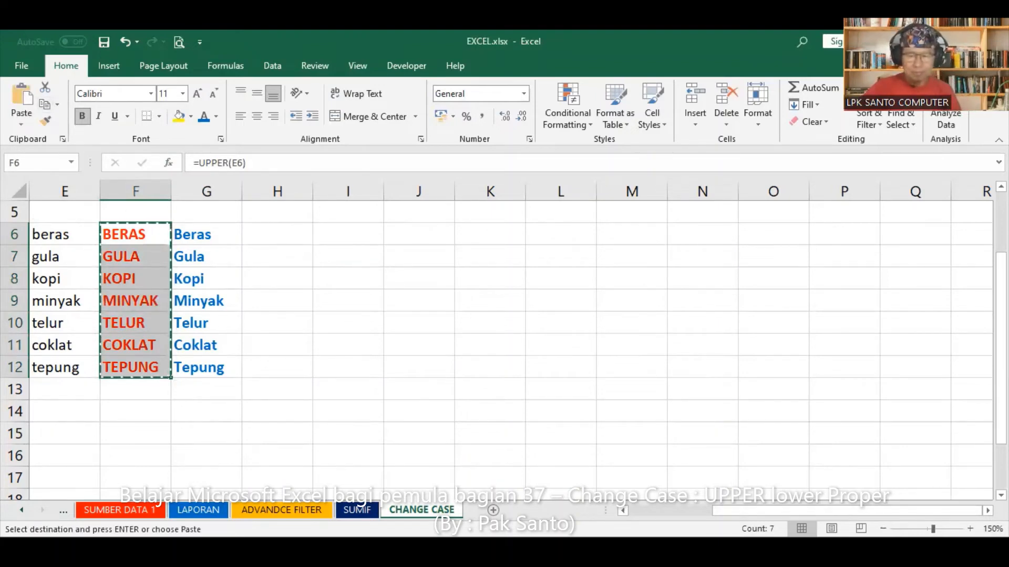
left_click(988, 510)
left_click(987, 510)
left_click(988, 510)
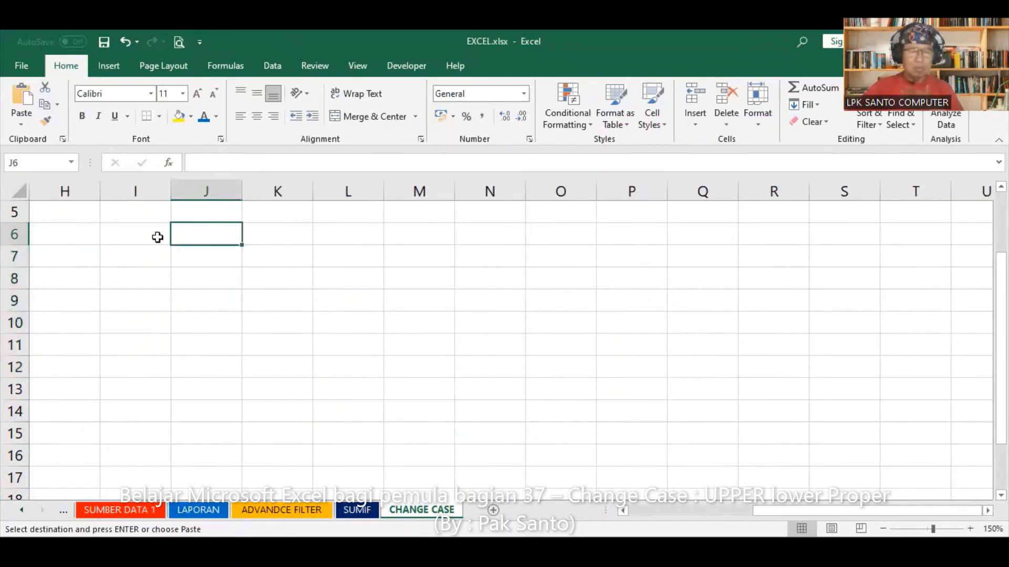
left_click(20, 93)
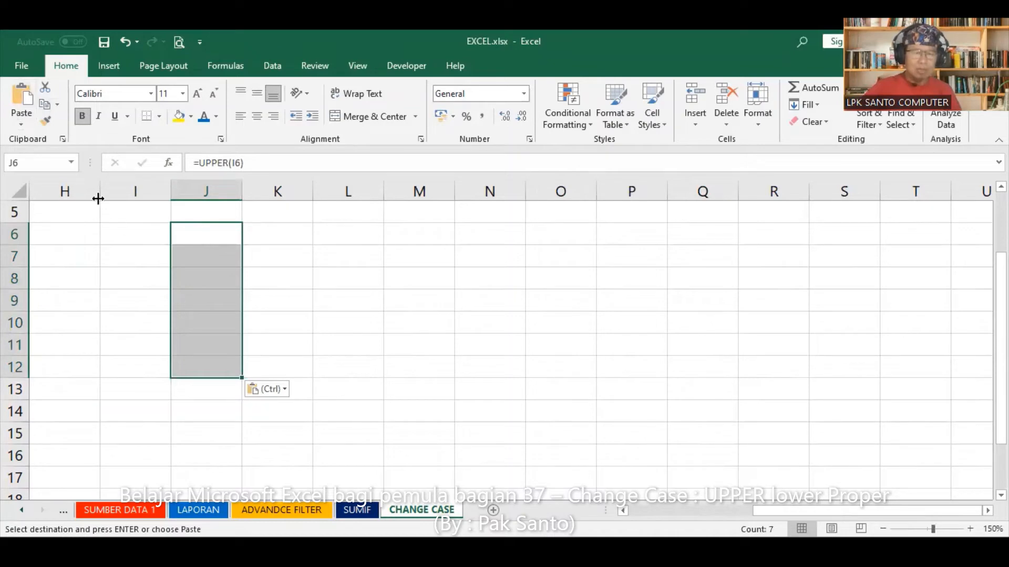
Paste the copied names over J6:J12 as values only with Paste Special
left_click(21, 123)
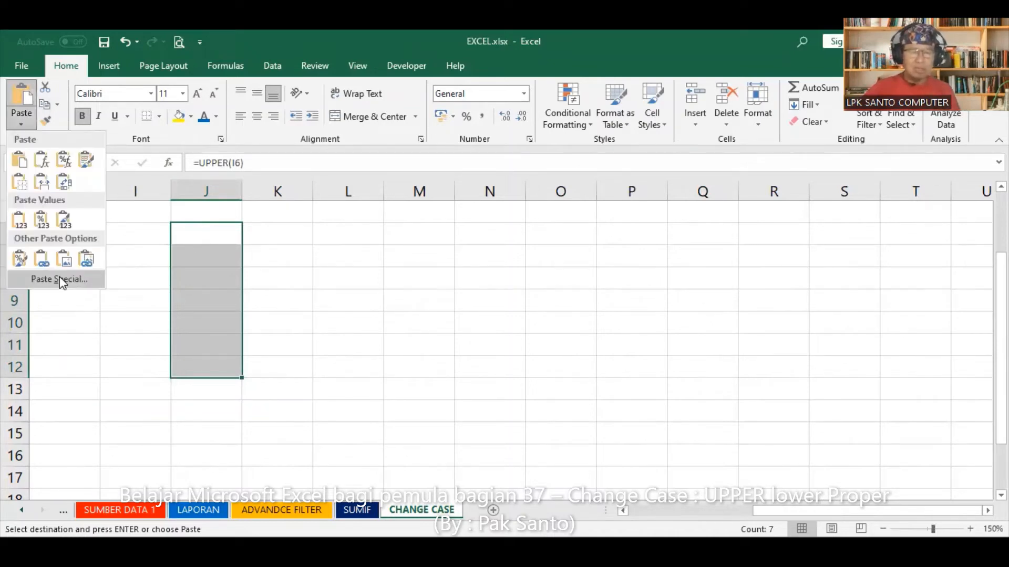
left_click(59, 278)
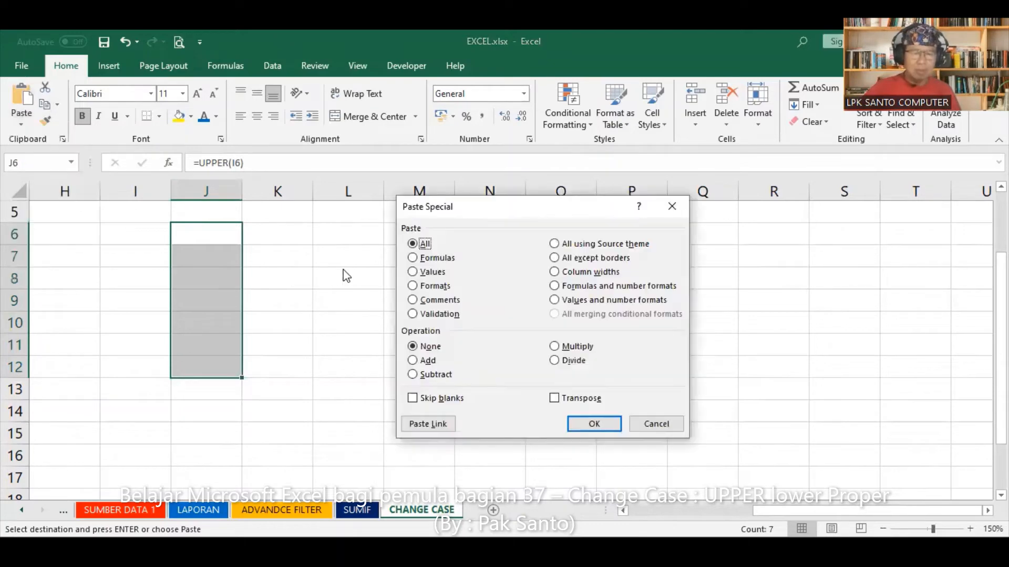
left_click(427, 272)
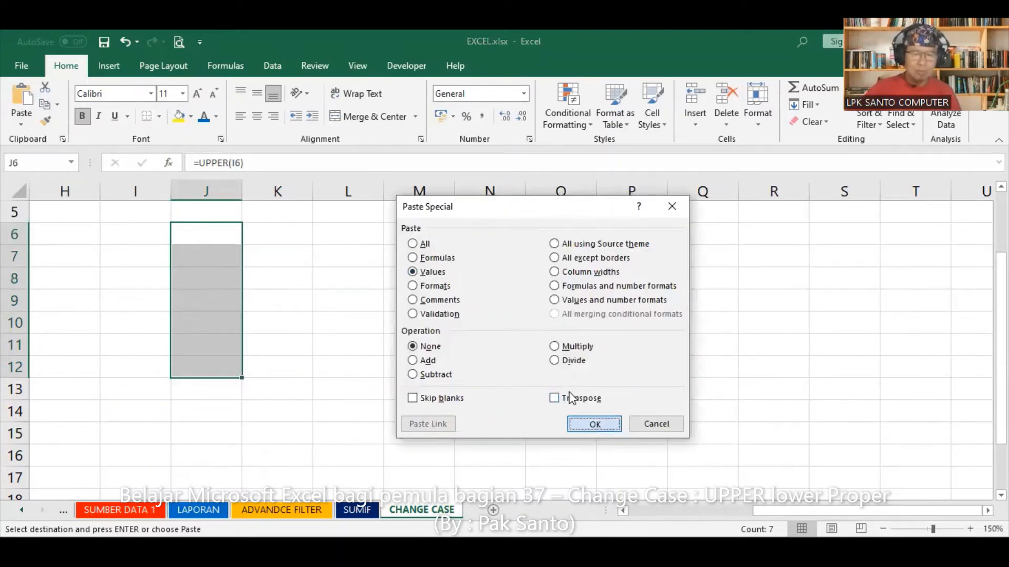
key("Return")
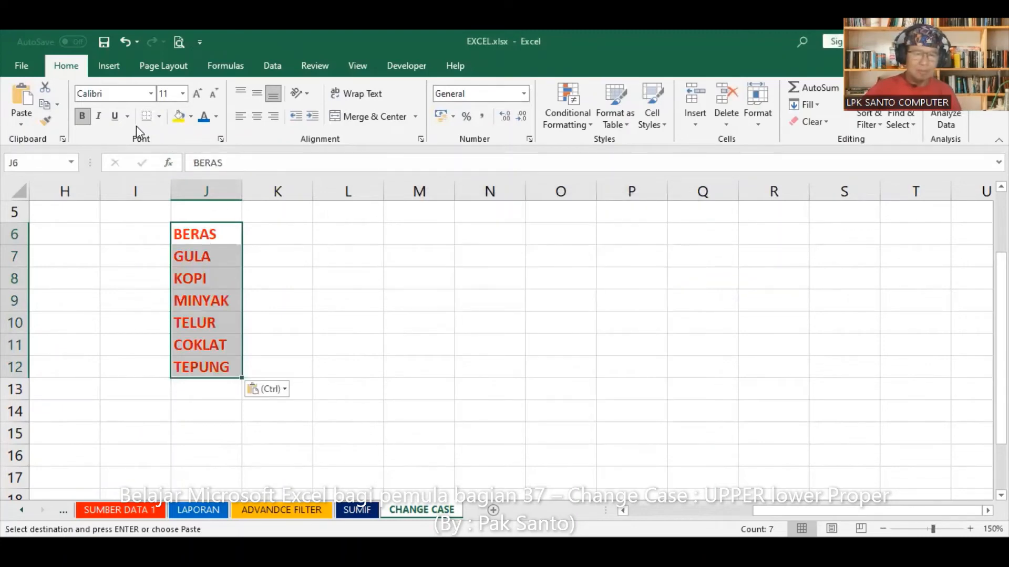
Reset the font colour of J6:J12 to automatic black and remove the bold formatting
left_click(216, 116)
left_click(221, 132)
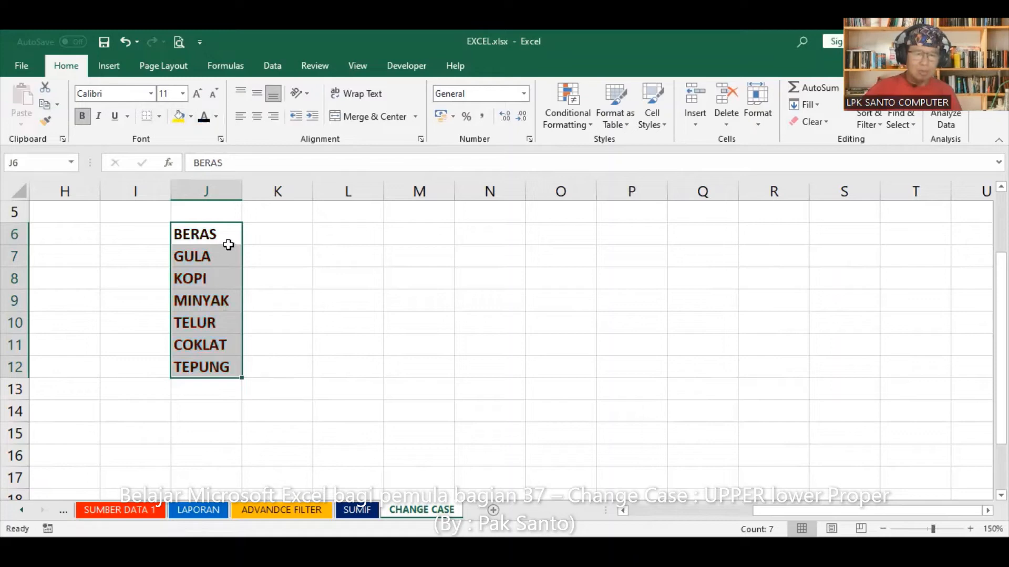
left_click(82, 116)
Insert the LOWER function in cell K6, using cell J6 as its text argument
left_click(247, 235)
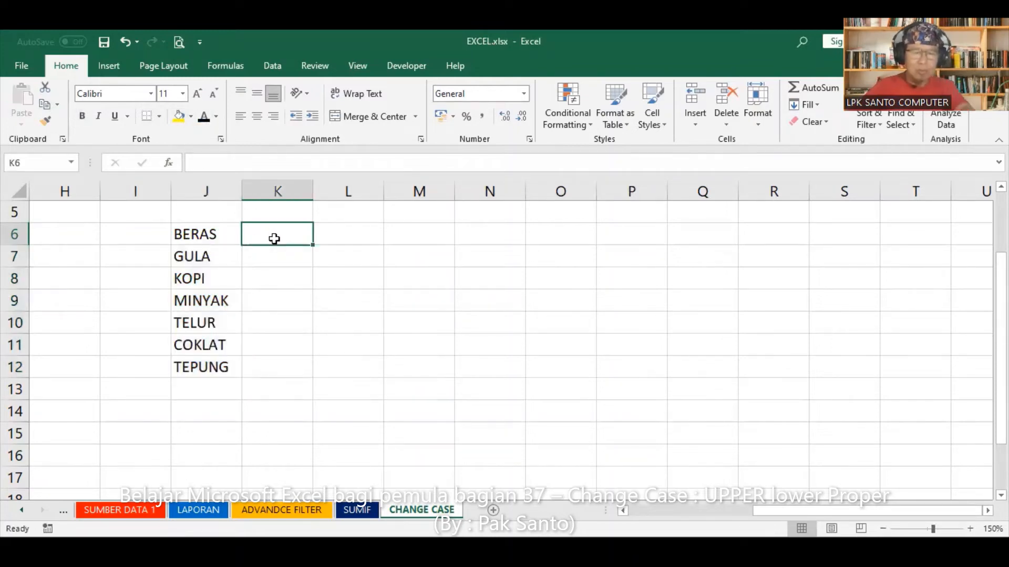
left_click(169, 164)
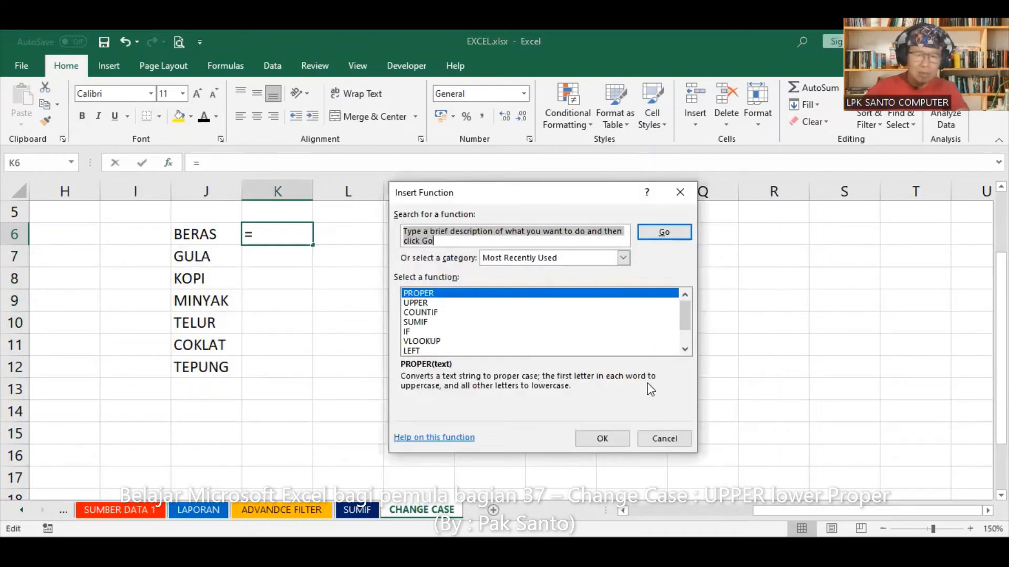
type("lower")
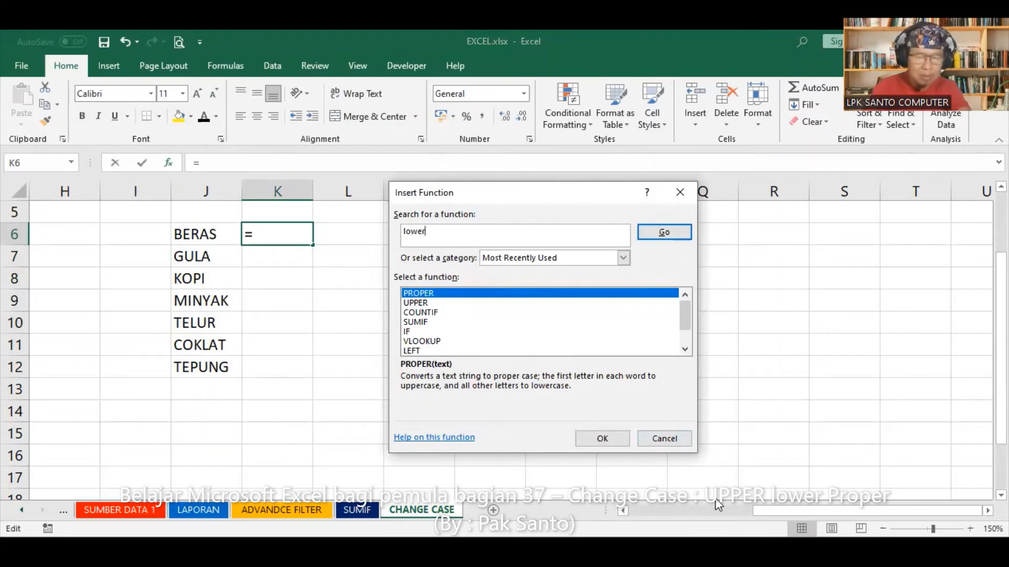
key("Return")
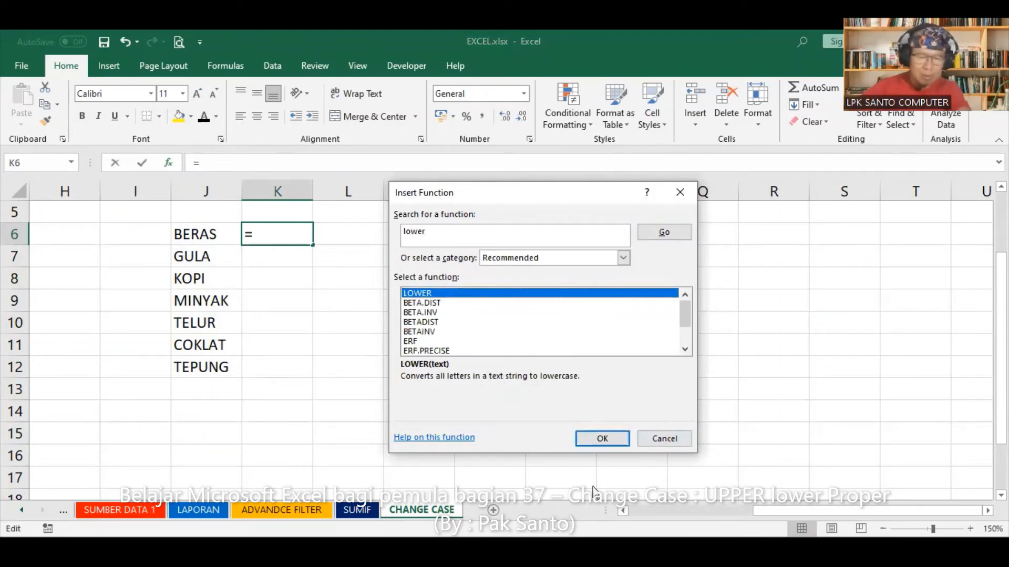
key("Return")
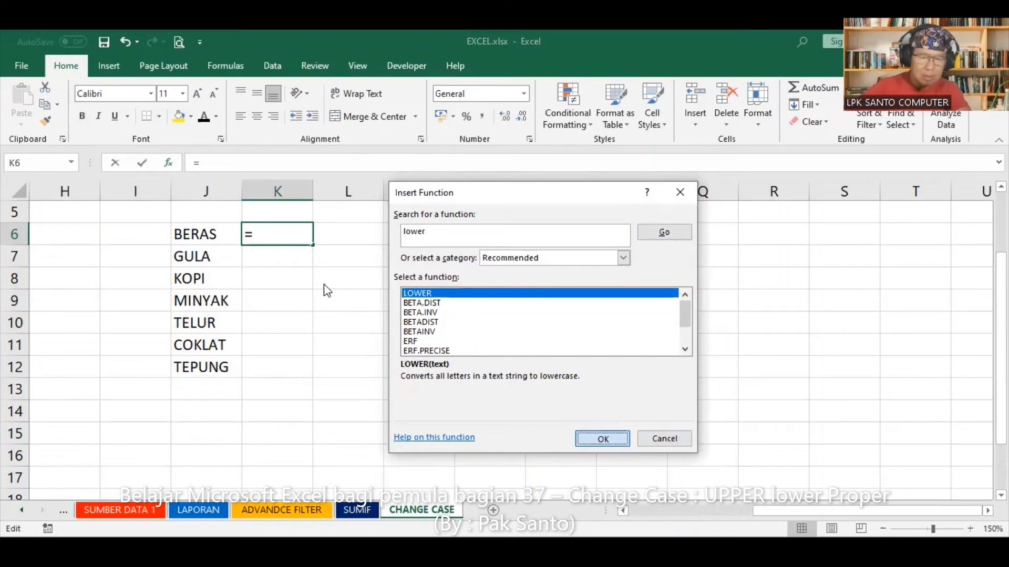
left_click(207, 237)
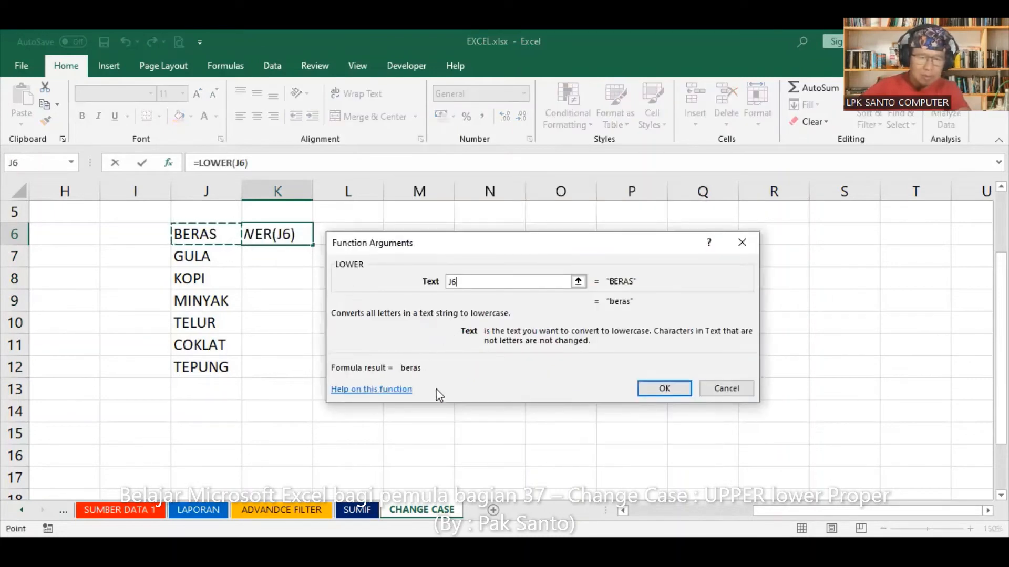
left_click(664, 389)
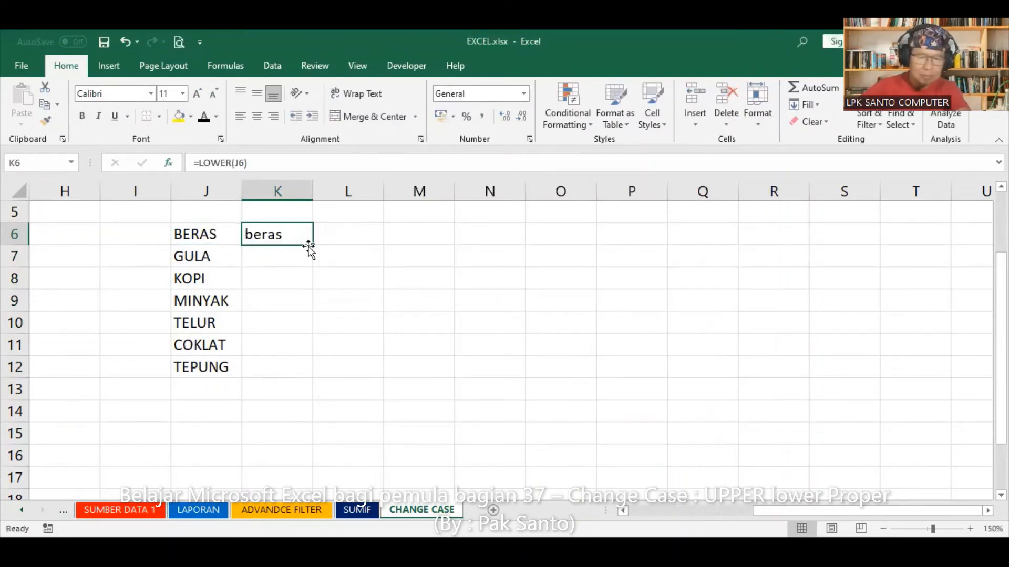
Fill the LOWER formula from K6 down to K12 and format the filled cells in pink bold text
double_click(312, 246)
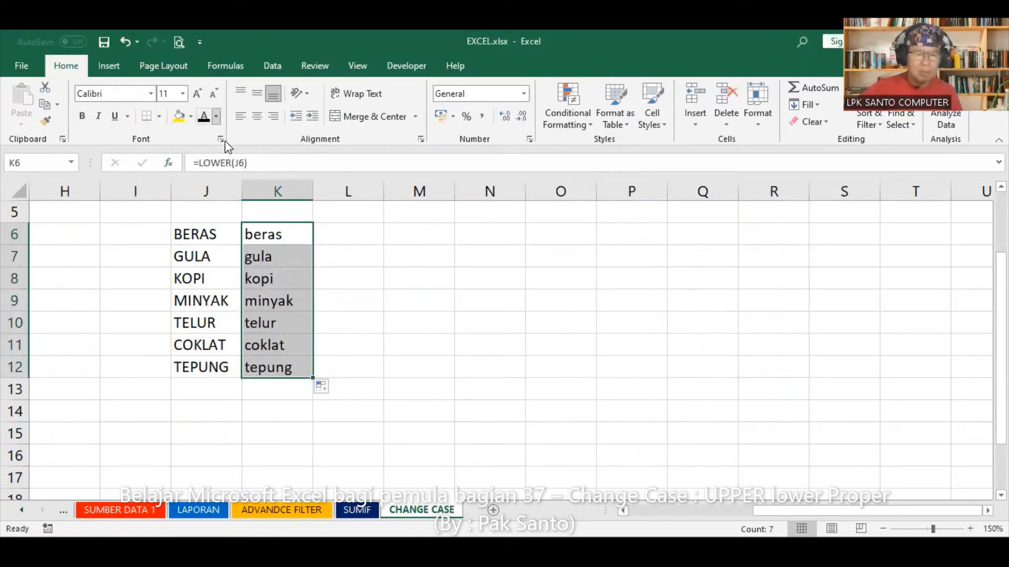
left_click(217, 117)
left_click(214, 248)
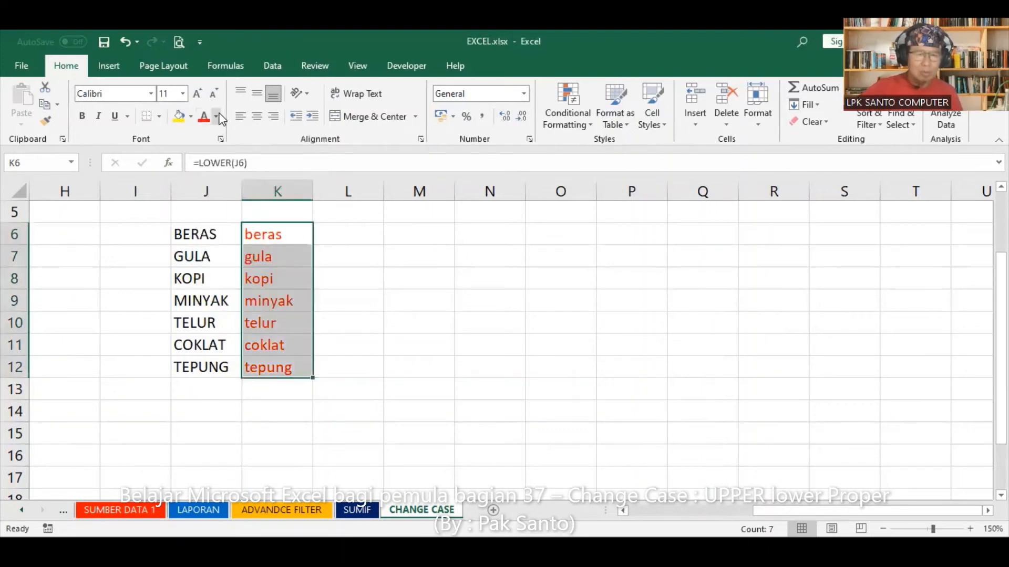
left_click(217, 117)
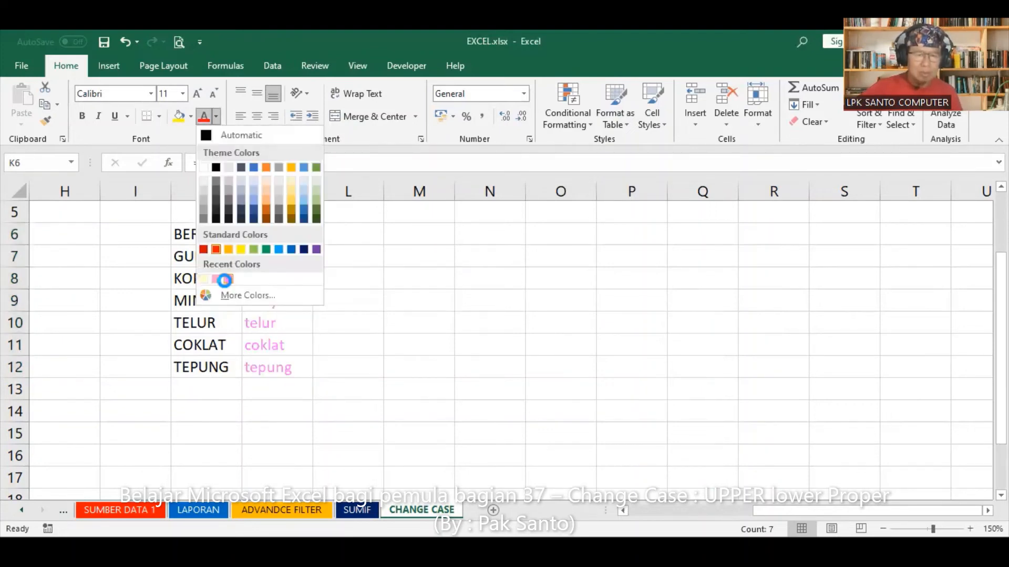
left_click(225, 280)
left_click(82, 115)
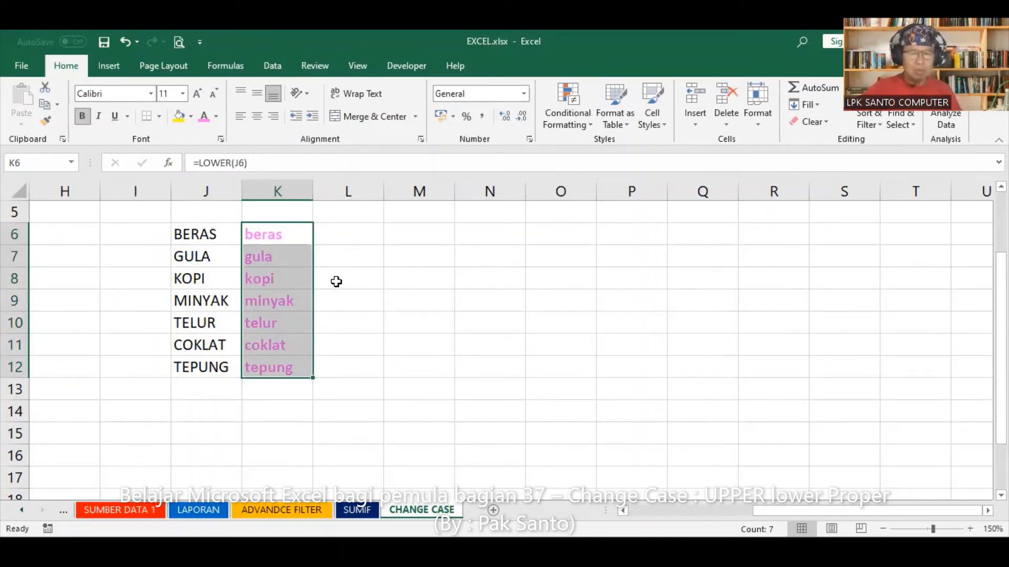
left_click(379, 262)
Change the font colour of the lowercase names in K6:K12 to light gold
left_click_drag(293, 234, 295, 361)
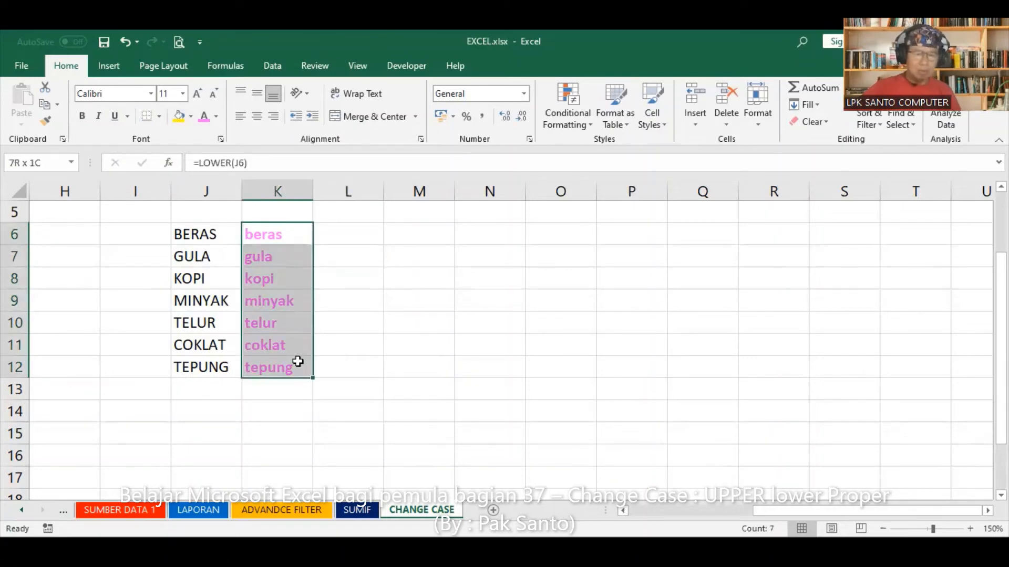
left_click(217, 116)
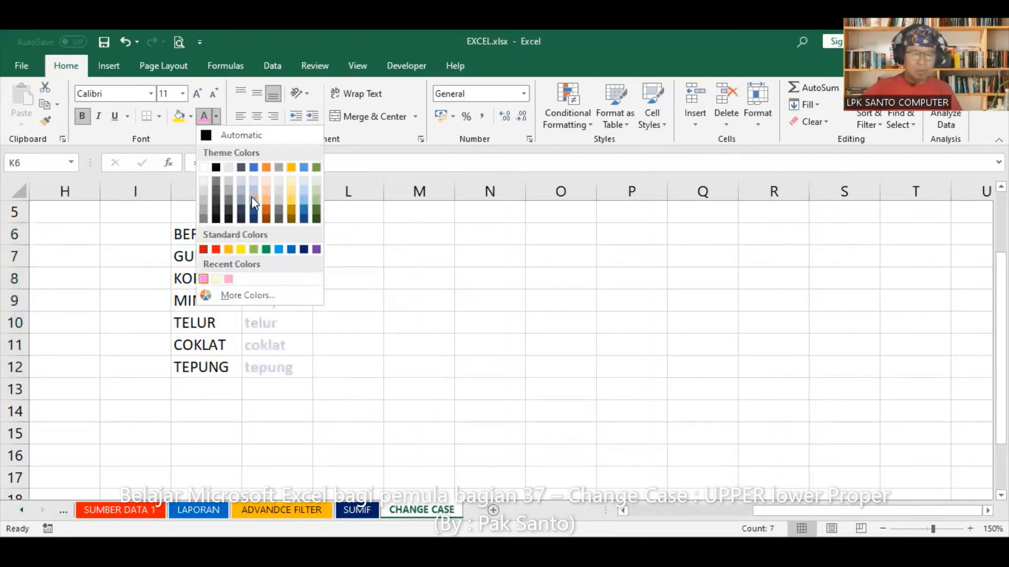
left_click(290, 199)
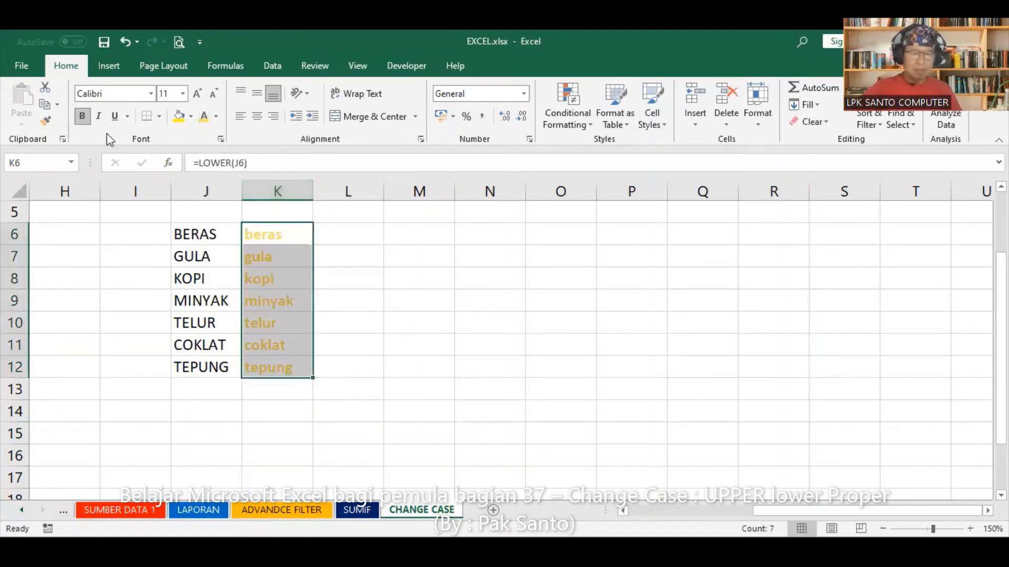
left_click(405, 252)
Change the font colour of the lowercase names in K6:K12 to standard purple
left_click(281, 241)
left_click_drag(284, 260, 277, 363)
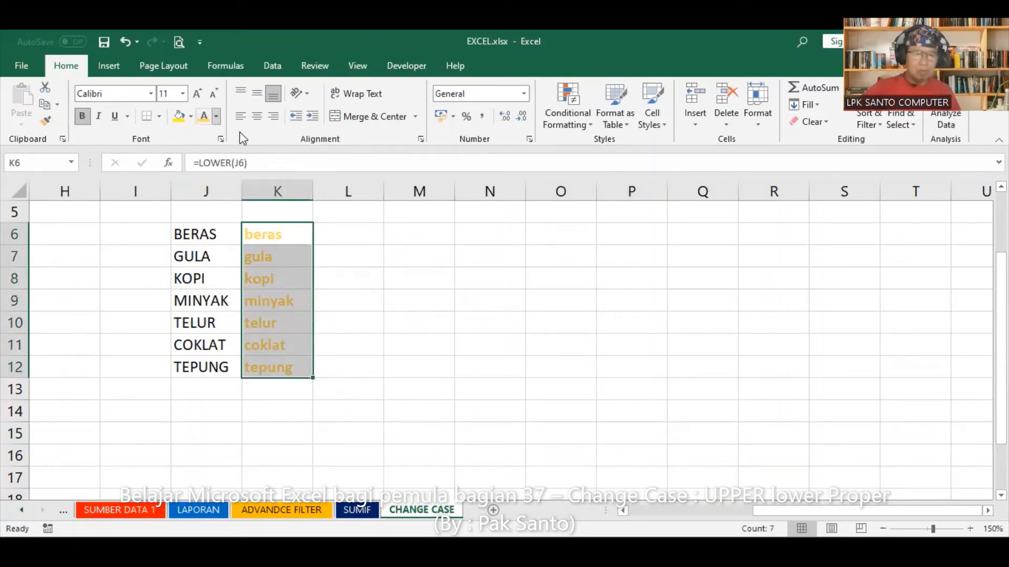
left_click(216, 116)
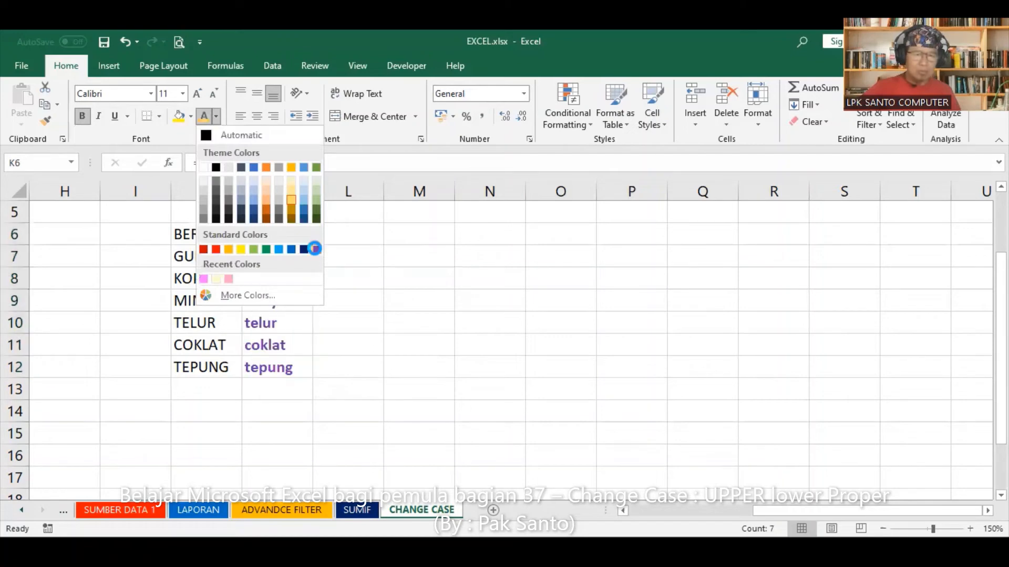
left_click(318, 248)
left_click(412, 284)
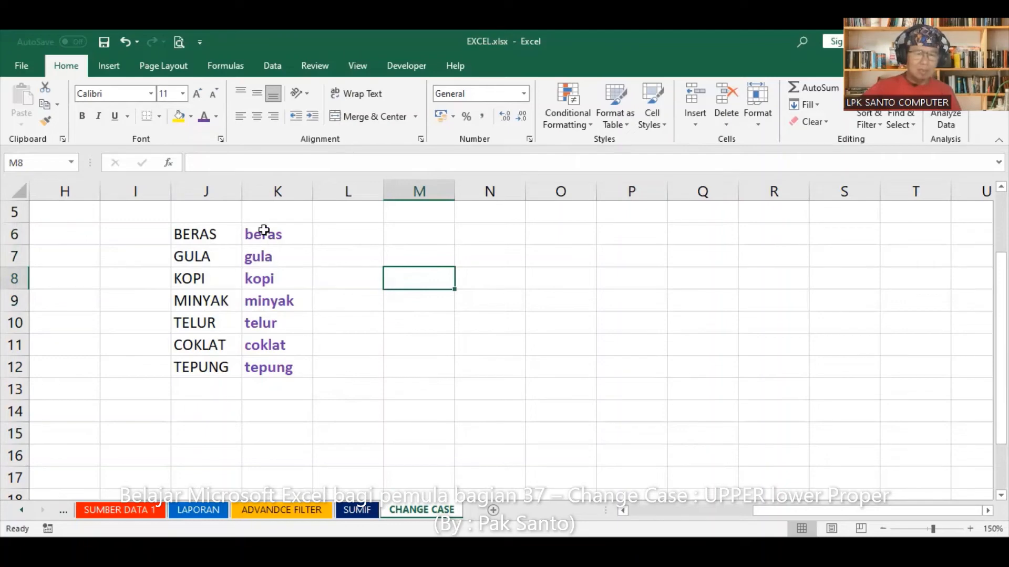
left_click(277, 184)
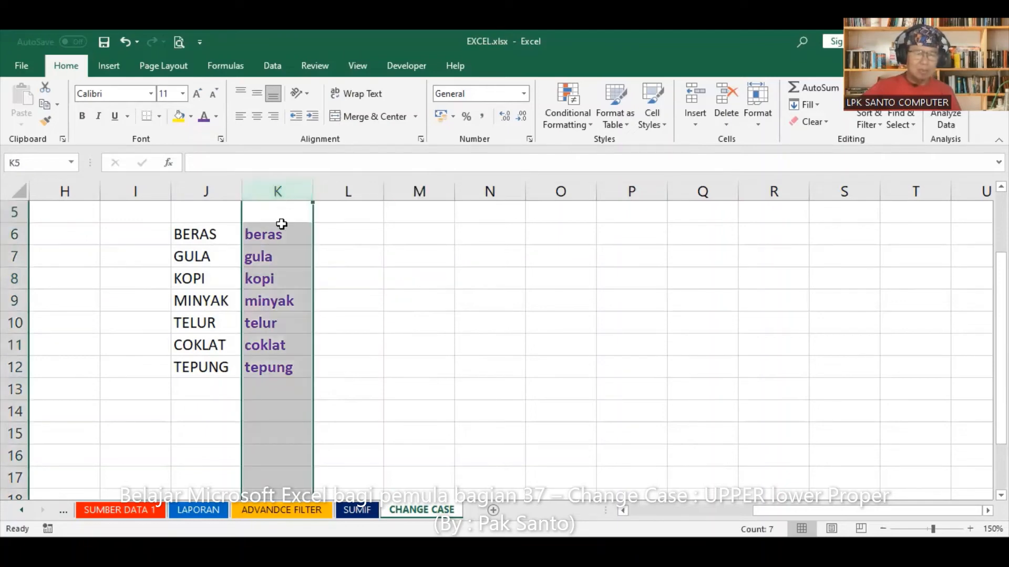
Copy the uppercase item names in J6:J12 and paste them starting at cell N6
left_click_drag(203, 231, 199, 363)
left_click(46, 104)
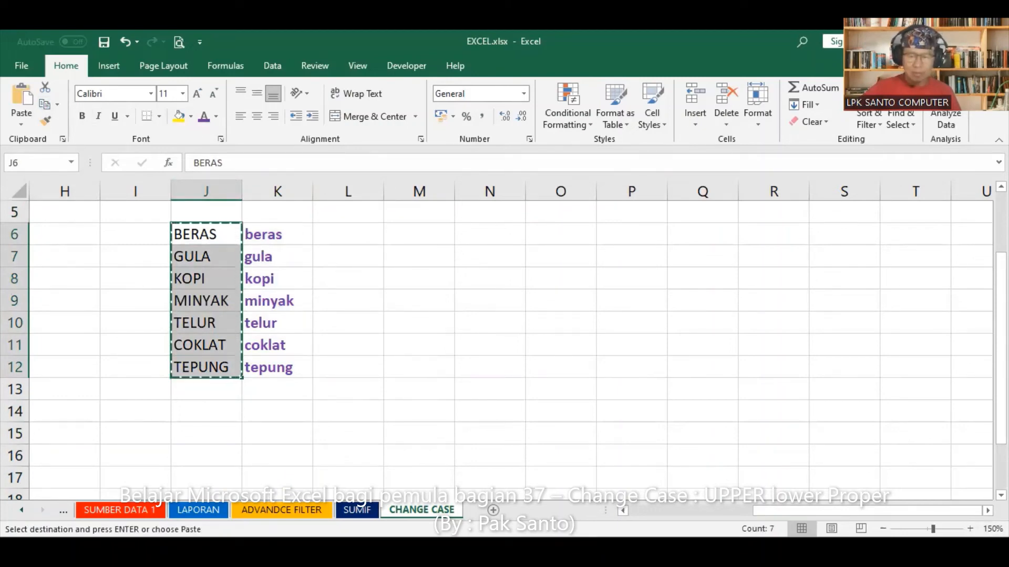
scroll(289, 352, "right", 4)
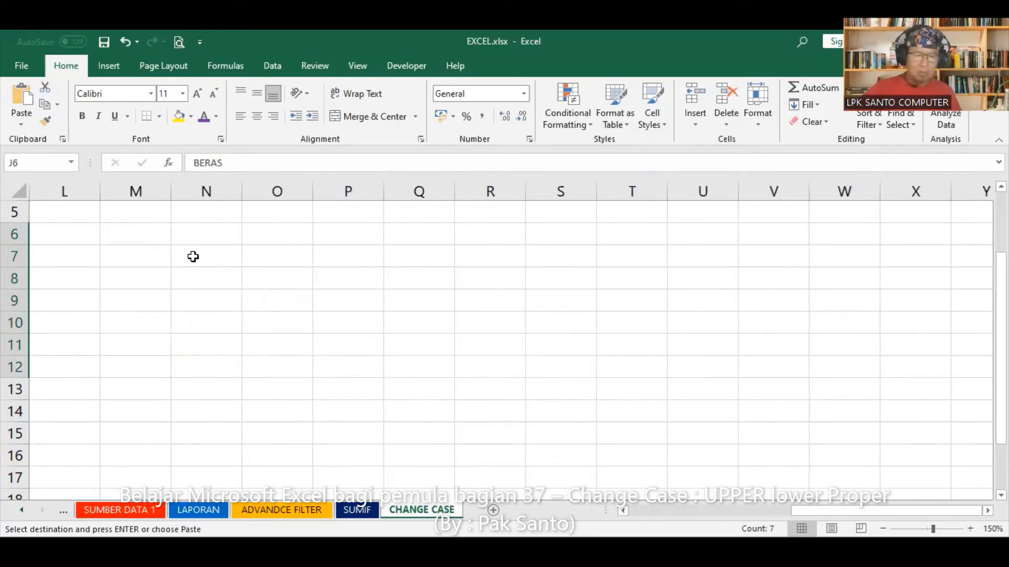
left_click(207, 234)
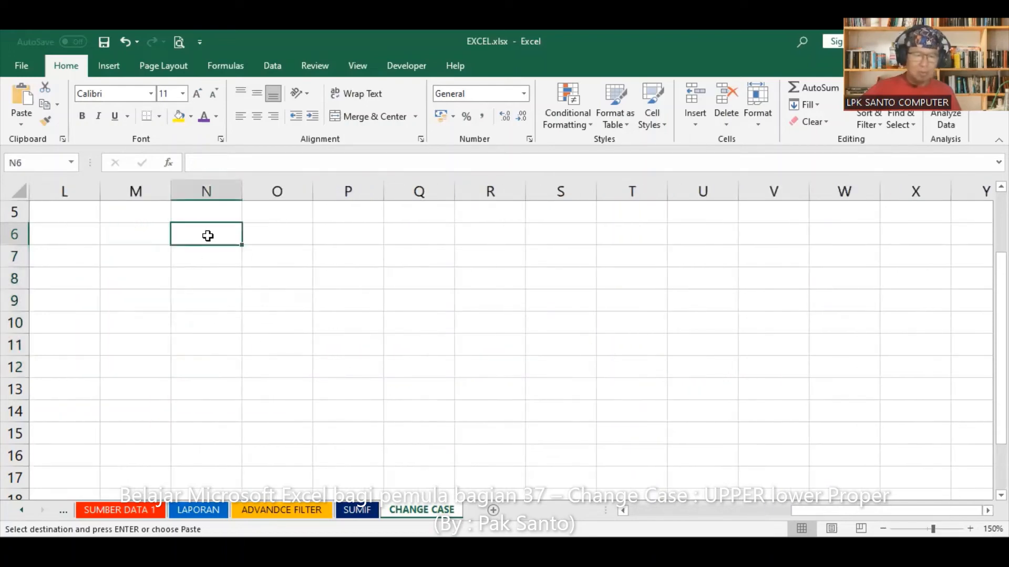
left_click(17, 100)
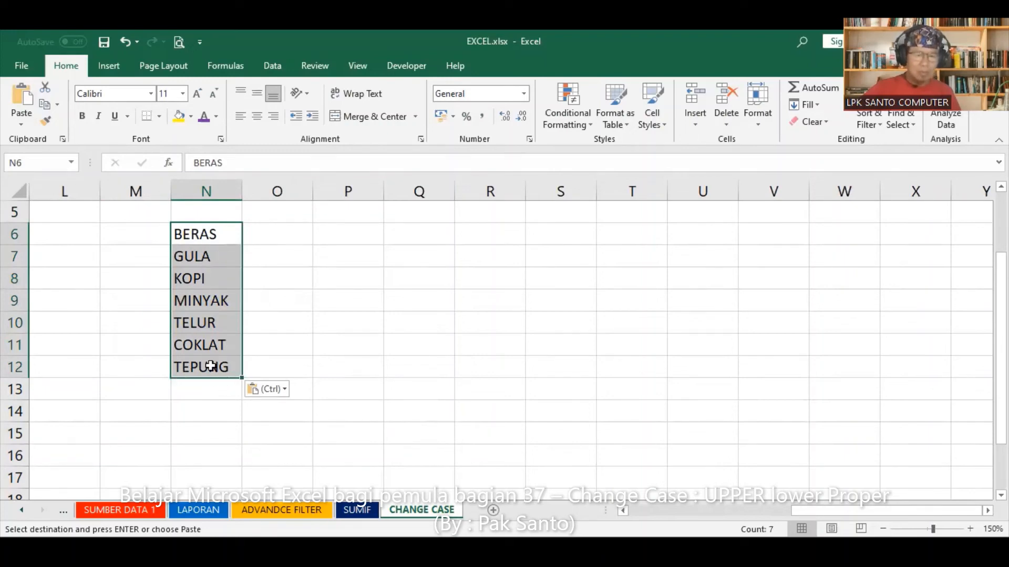
Insert the PROPER function in cell O6, using cell N6 as its text argument
left_click(273, 234)
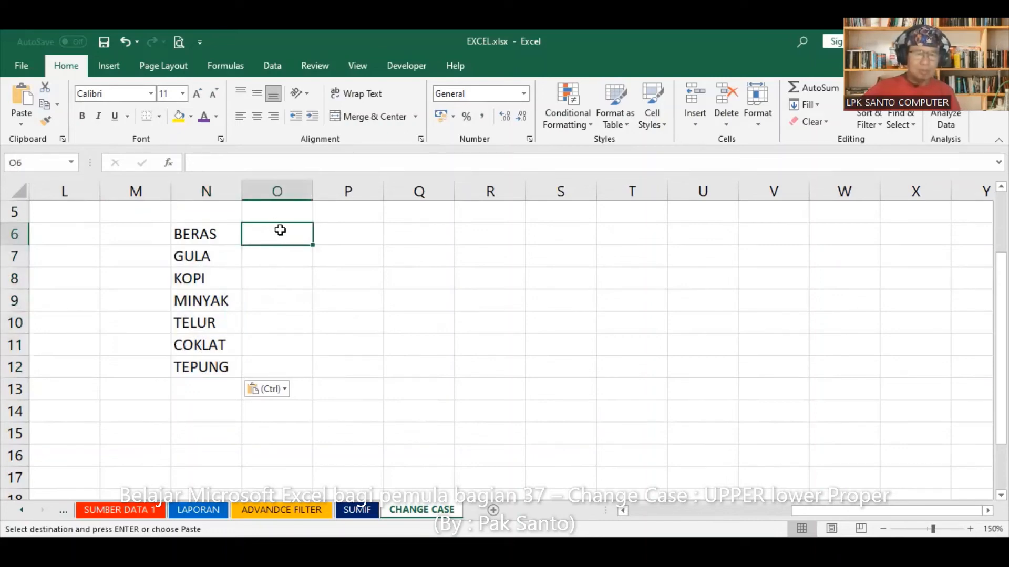
left_click(167, 162)
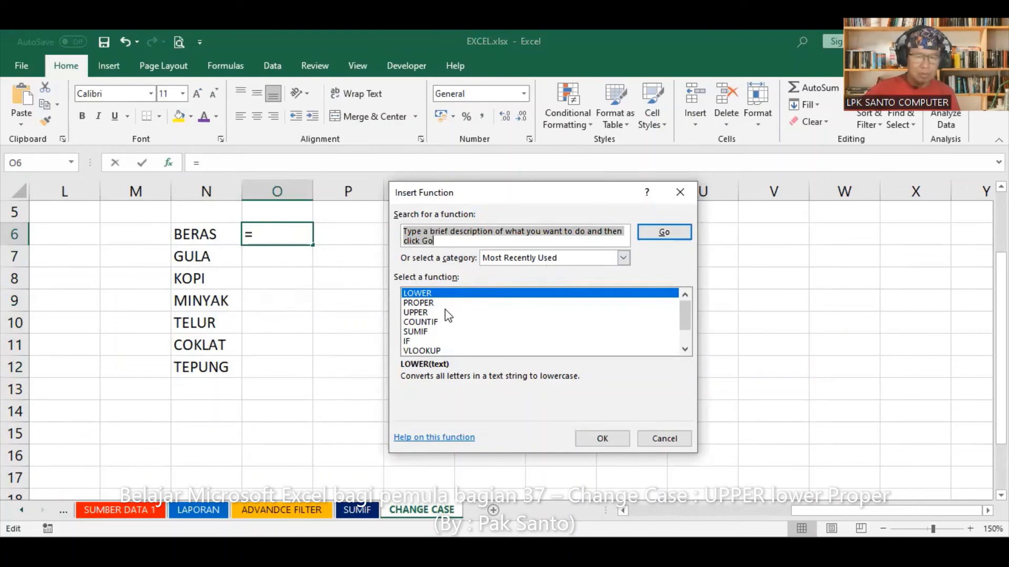
left_click(428, 303)
left_click(602, 438)
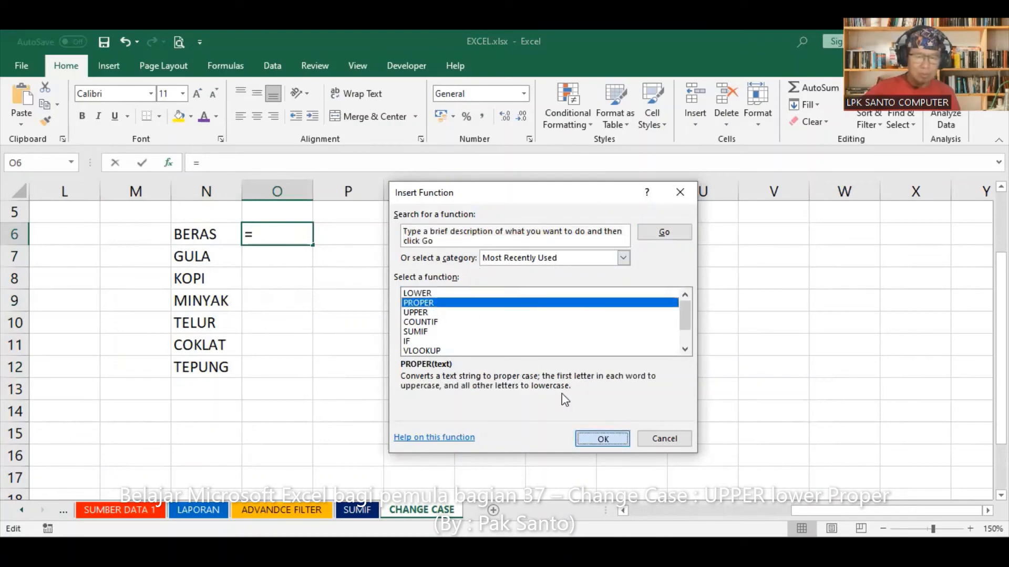
left_click(217, 239)
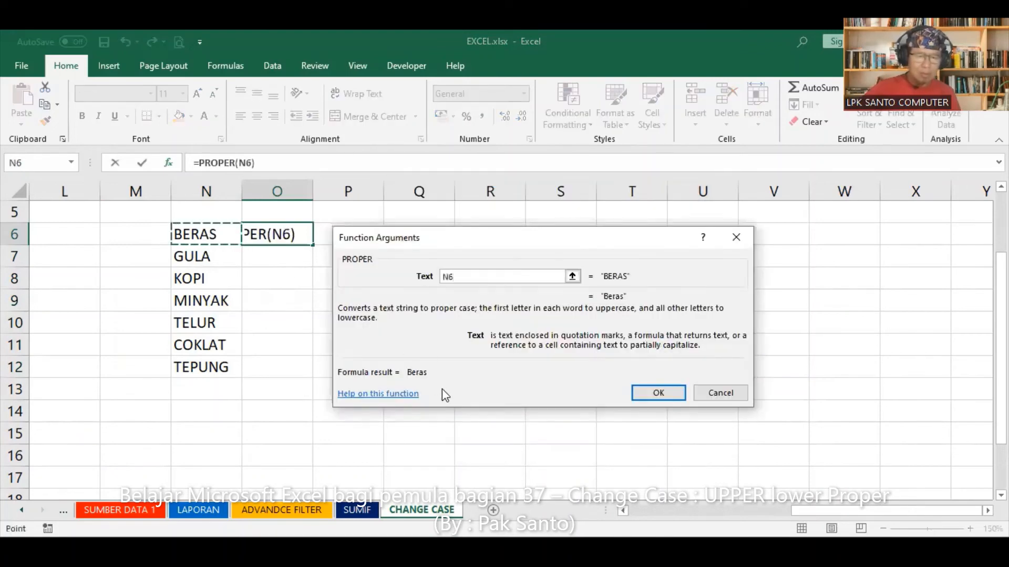
left_click(650, 393)
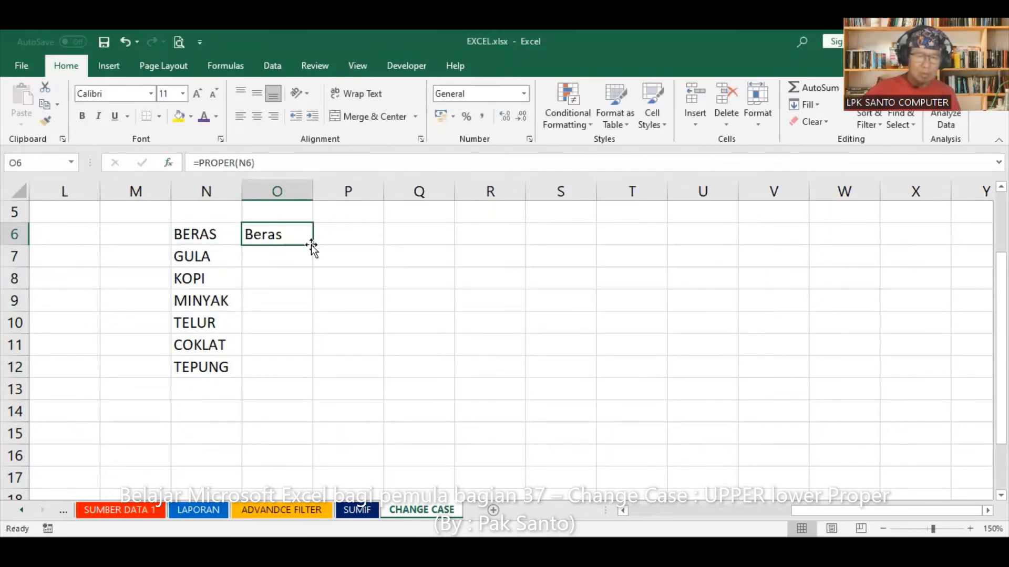
Fill the PROPER formula from O6 down to O12, and copy the filled range with N6 as the paste destination
double_click(312, 245)
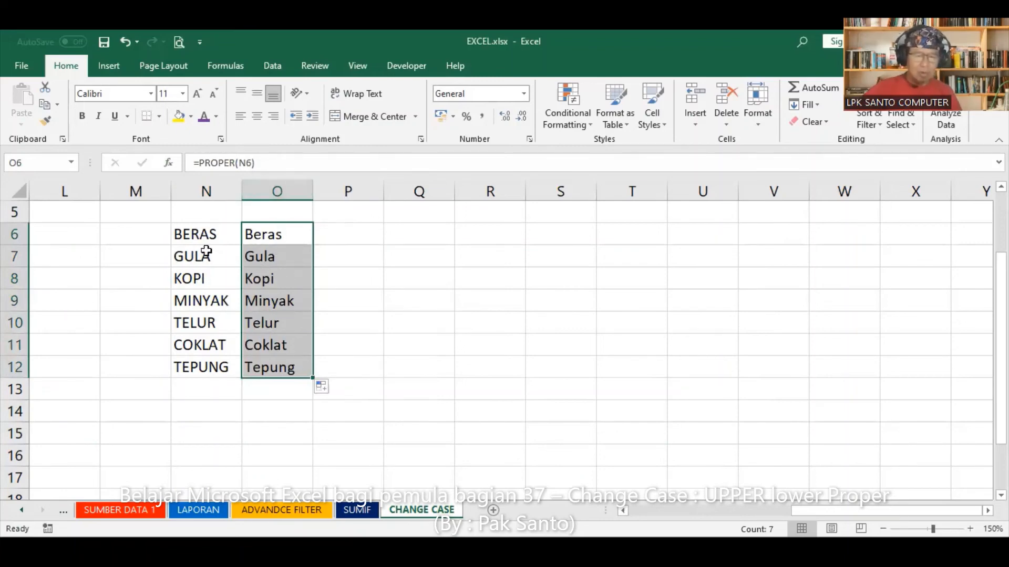
left_click(45, 105)
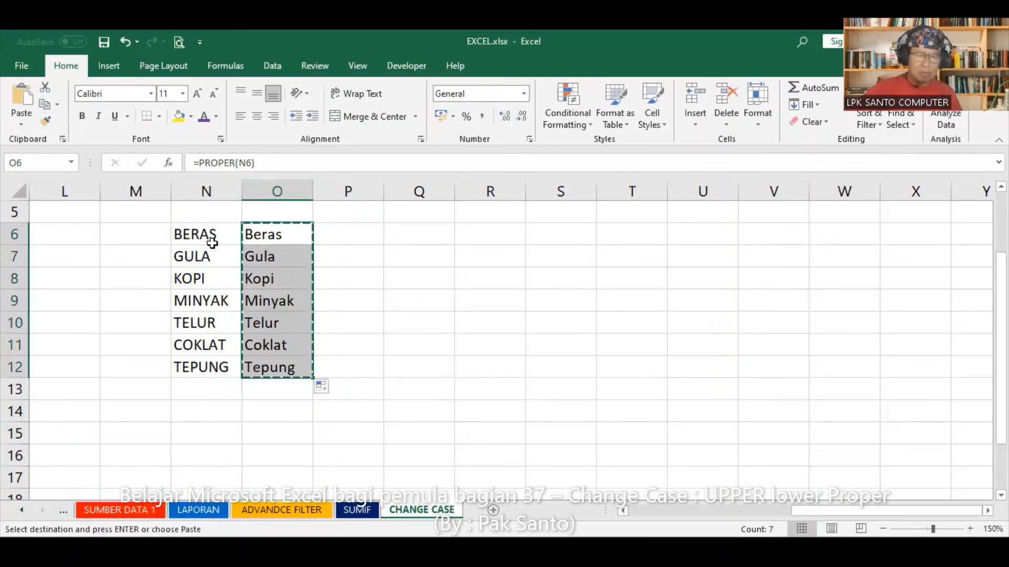
left_click(208, 235)
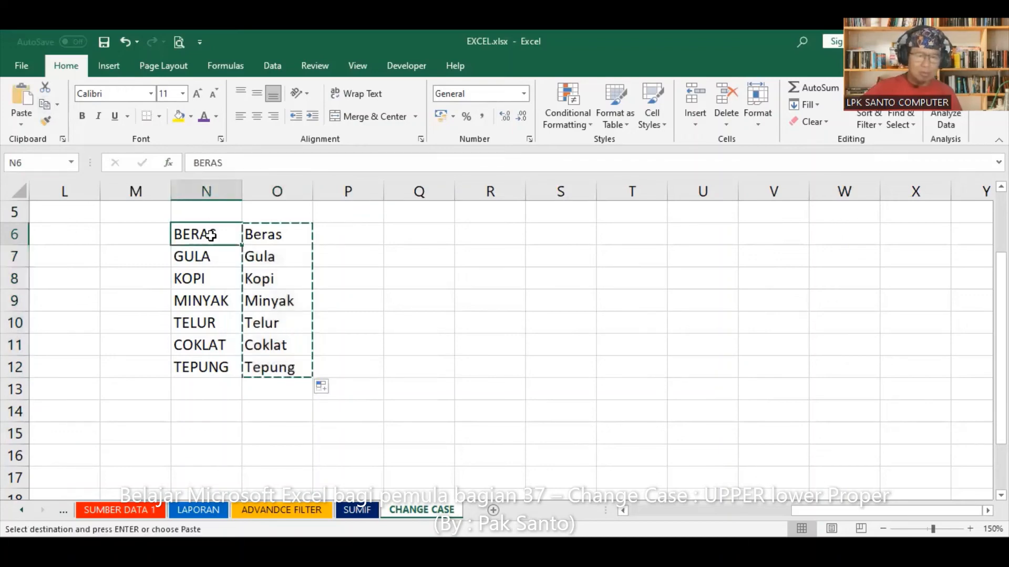
Try a regular paste of the copied PROPER formulas over the list starting at N6, and undo it
left_click(25, 98)
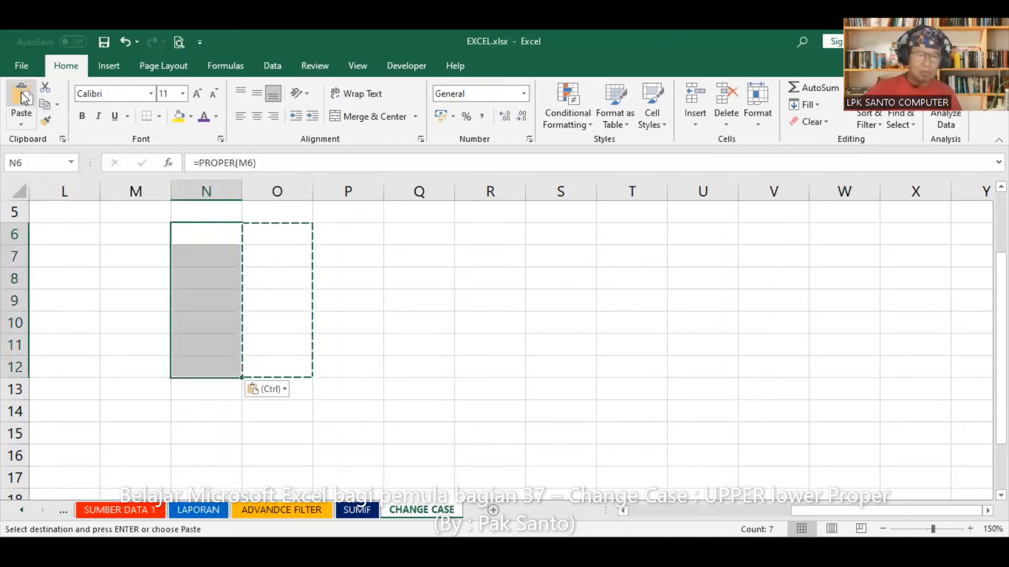
left_click(124, 43)
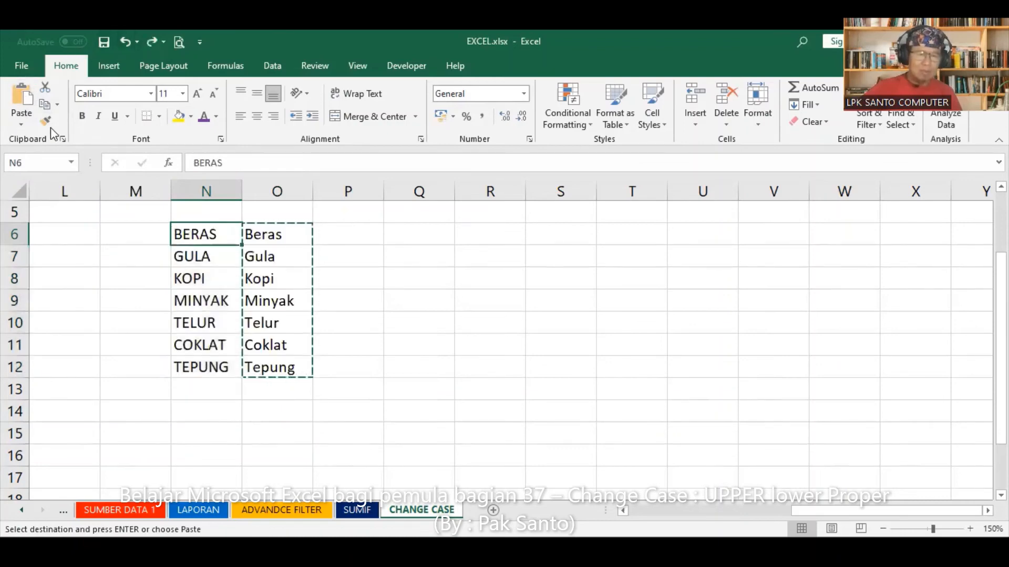
Paste the copied proper-case names over N6:N12 with Paste Special, using the Values option
left_click(21, 125)
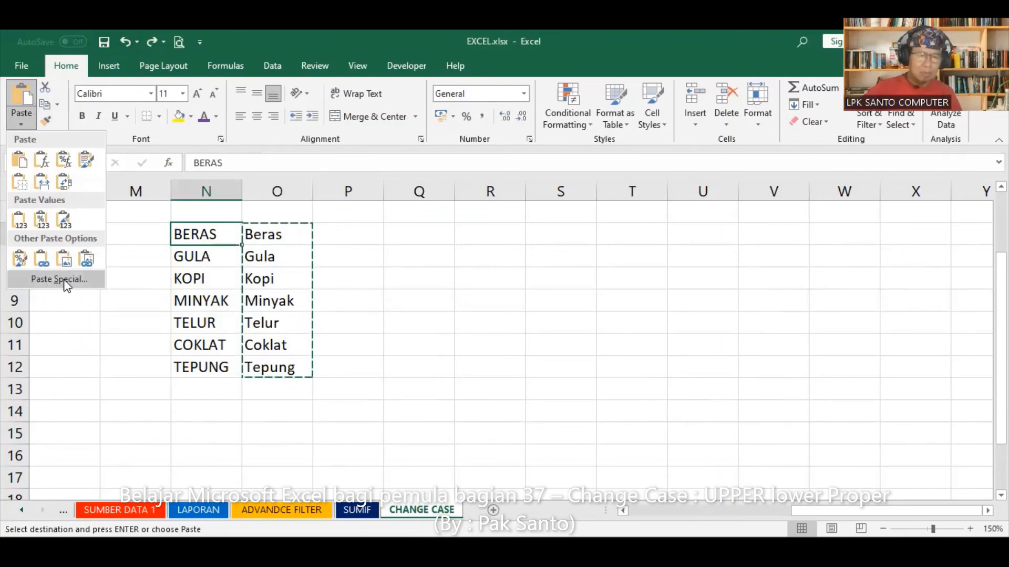
left_click(80, 285)
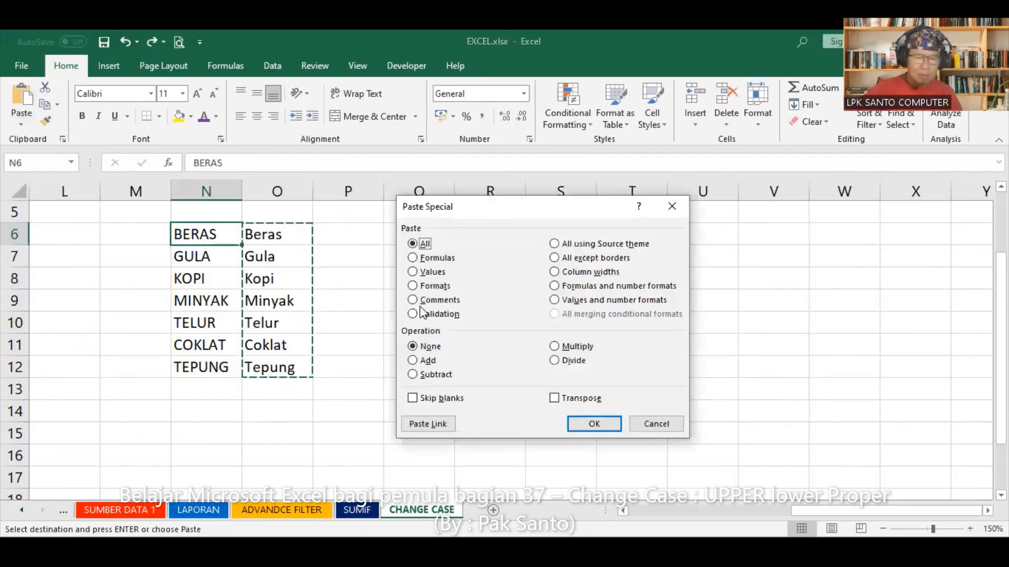
left_click(421, 272)
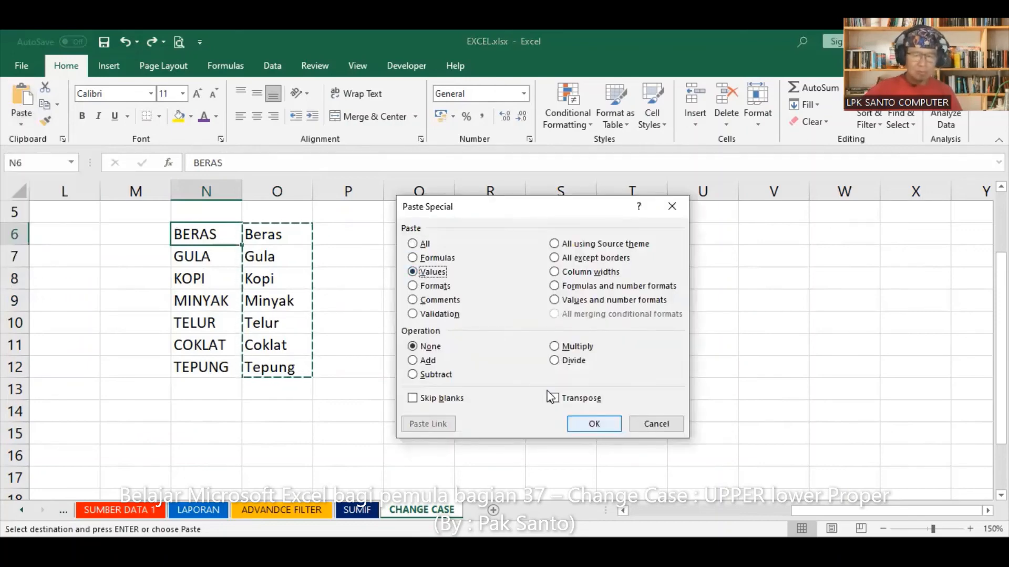
left_click(593, 424)
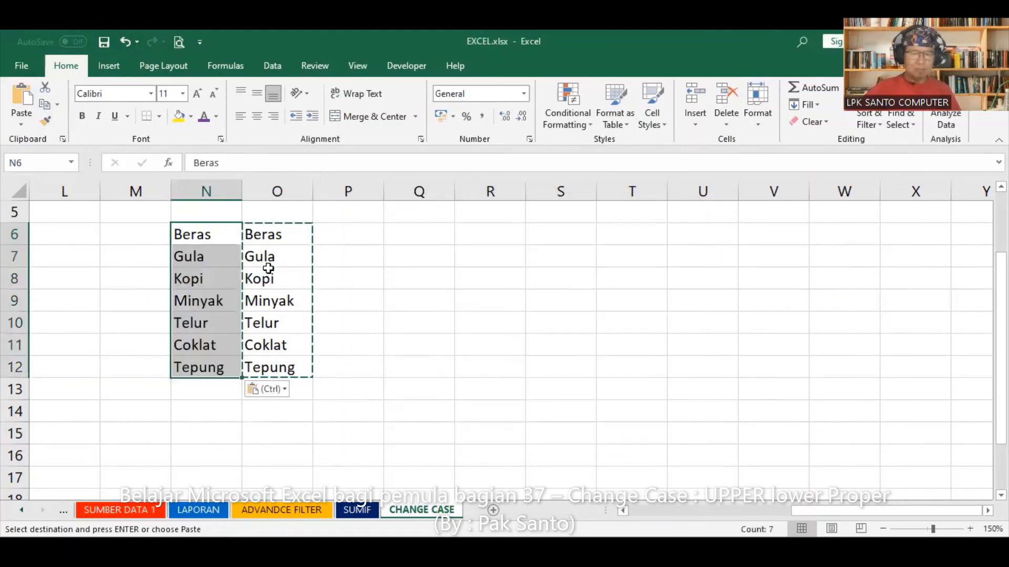
Delete the contents of helper column O
left_click(279, 192)
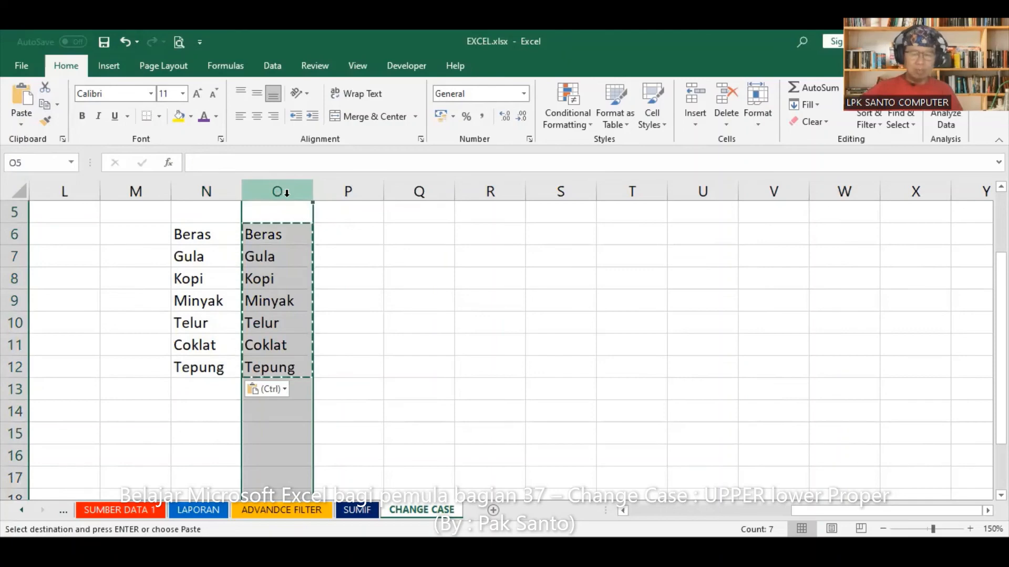
key("Delete")
left_click(349, 273)
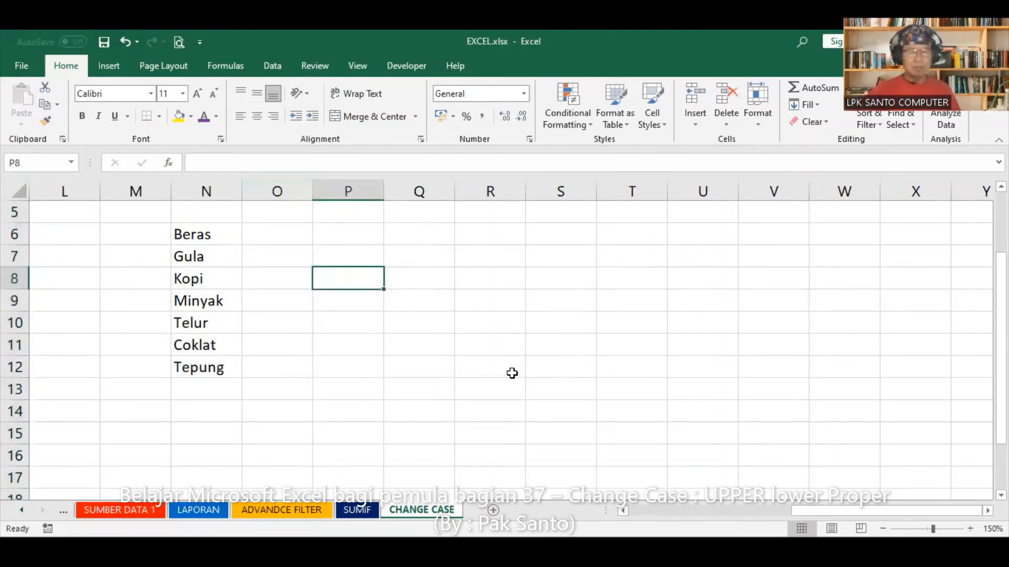